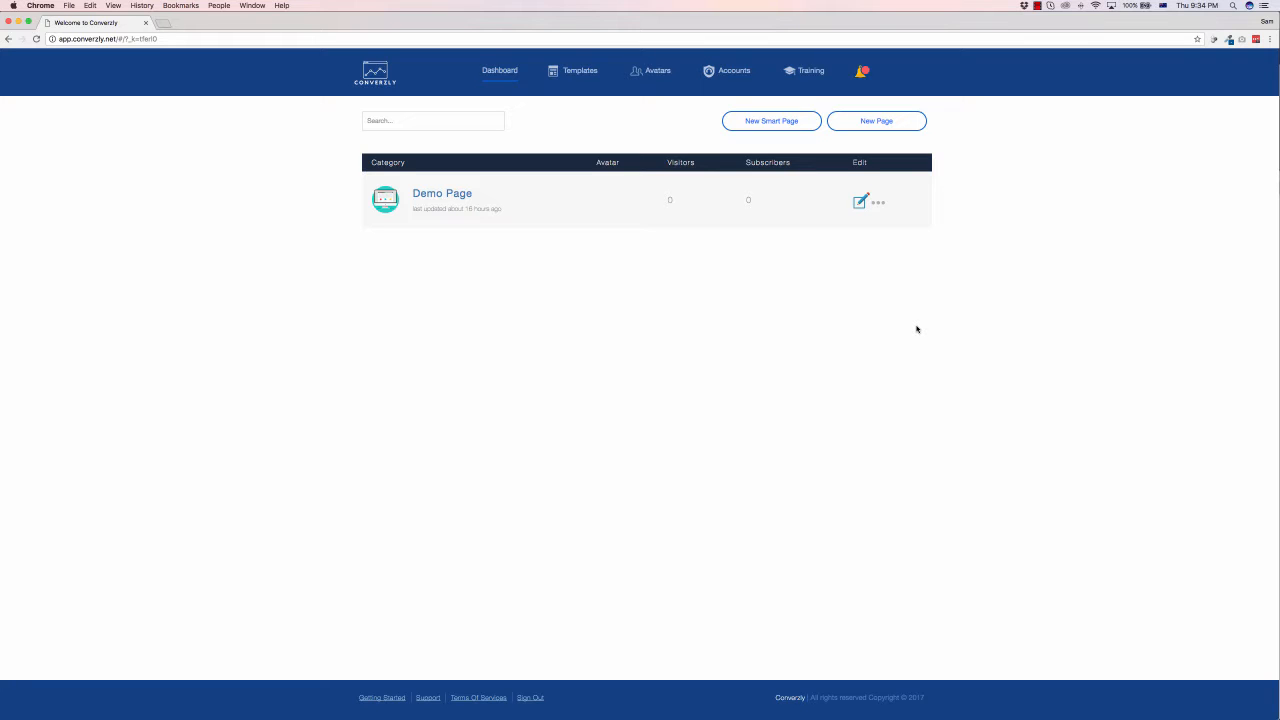
- Look through the full template gallery, from the 404 Page to the Sales Page and Thank You templates
click(576, 72)
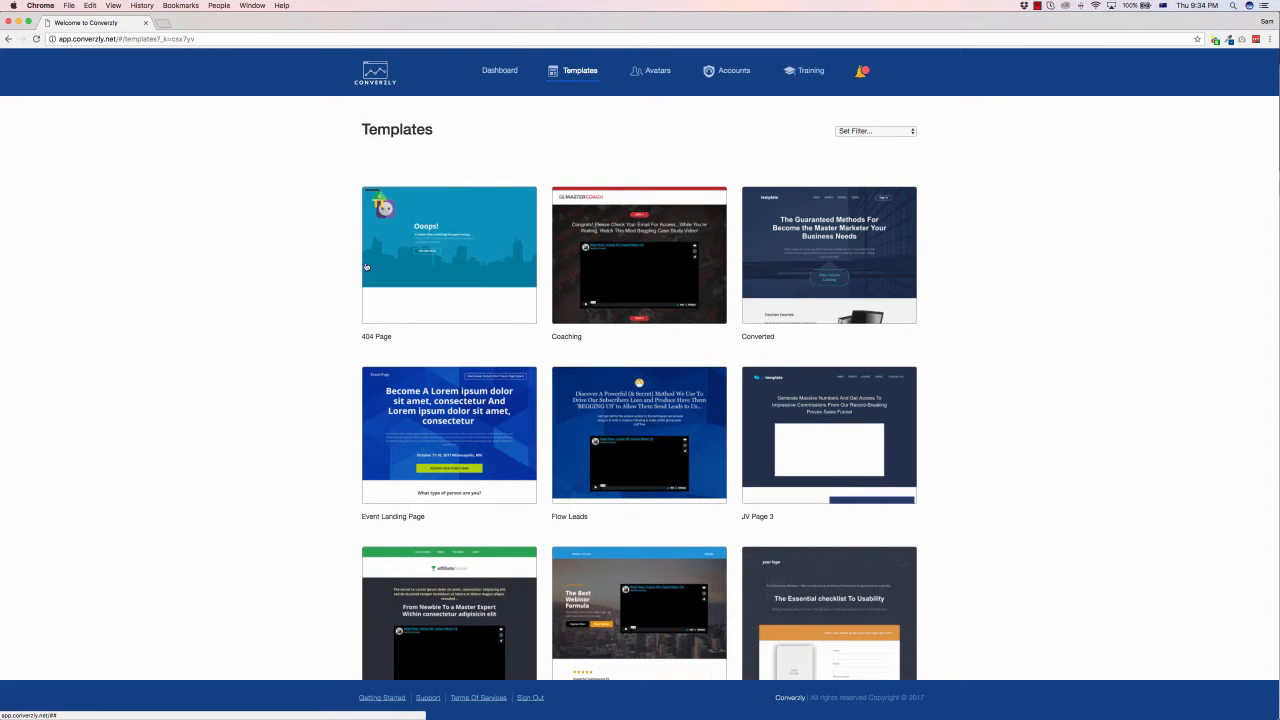
scroll(654, 394, down, 3)
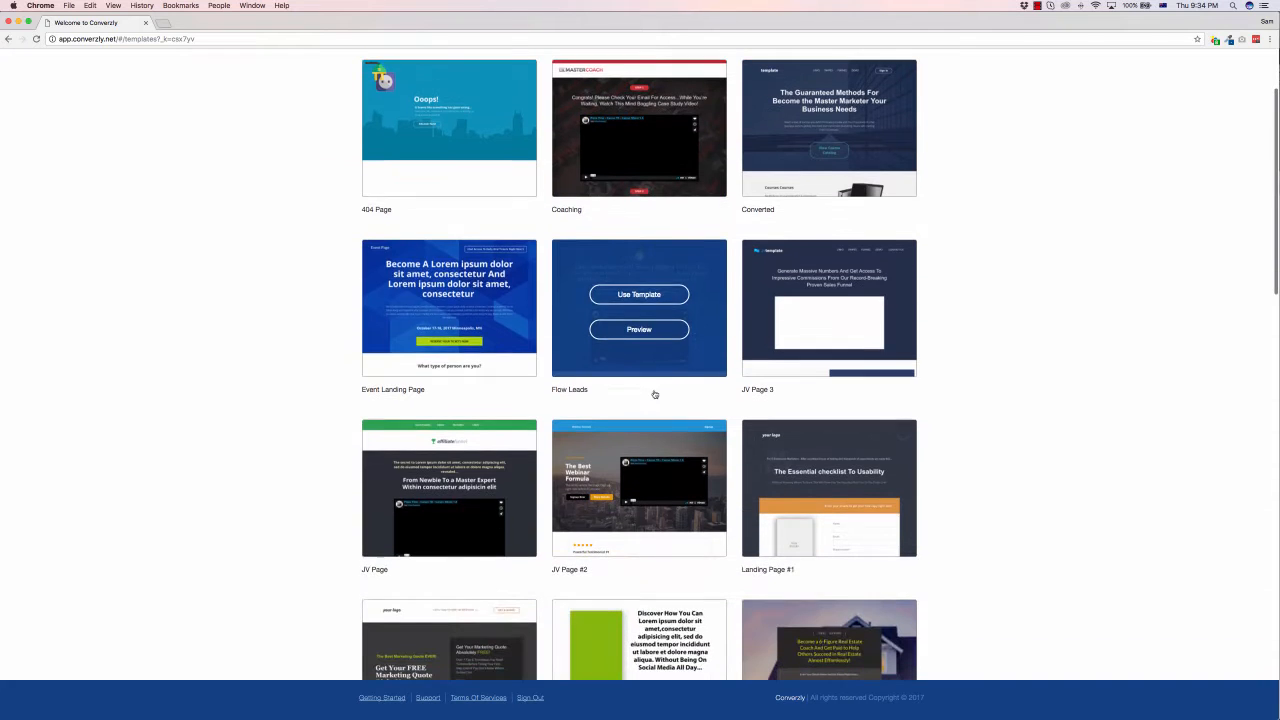
scroll(509, 368, down, 2)
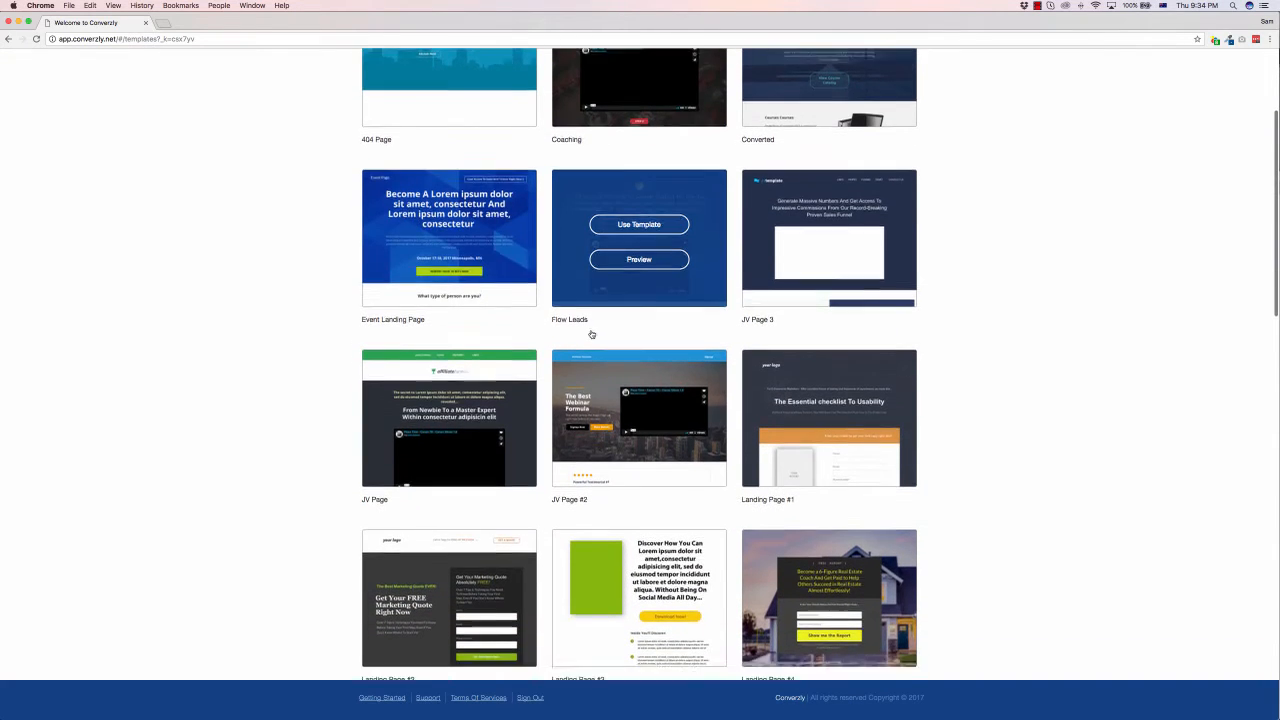
scroll(591, 334, down, 3)
scroll(519, 338, down, 3)
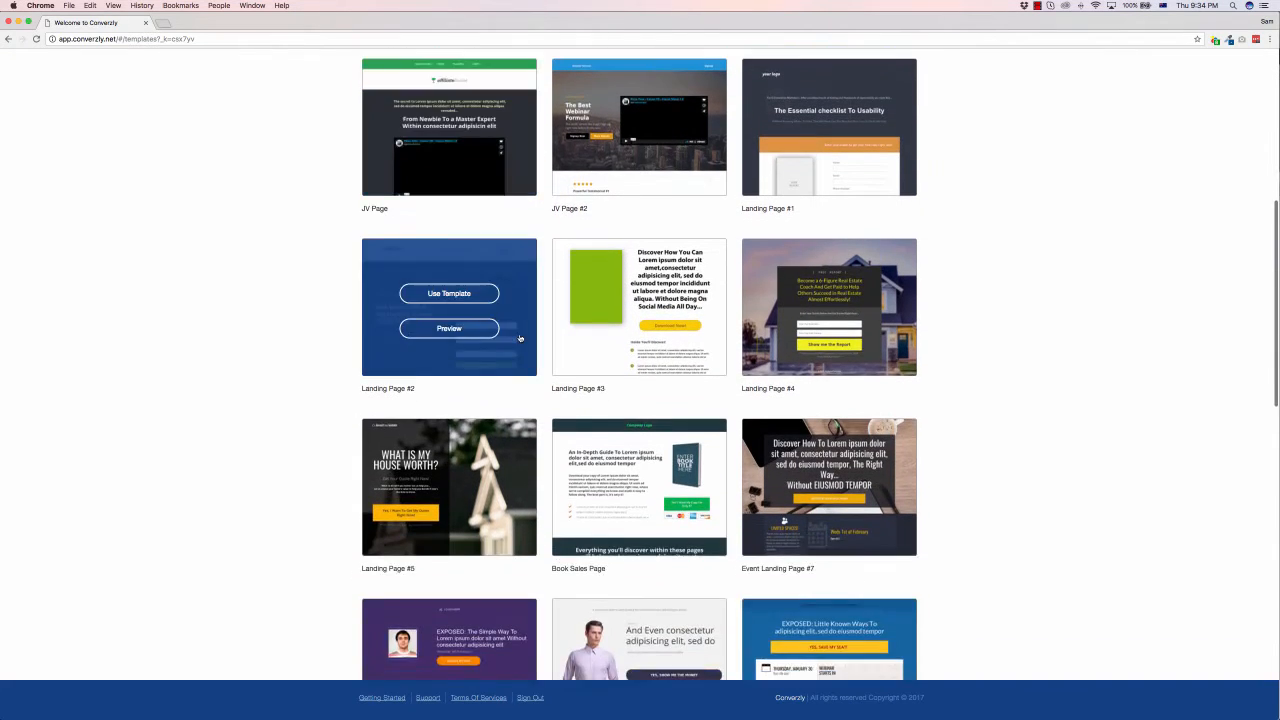
scroll(519, 338, down, 5)
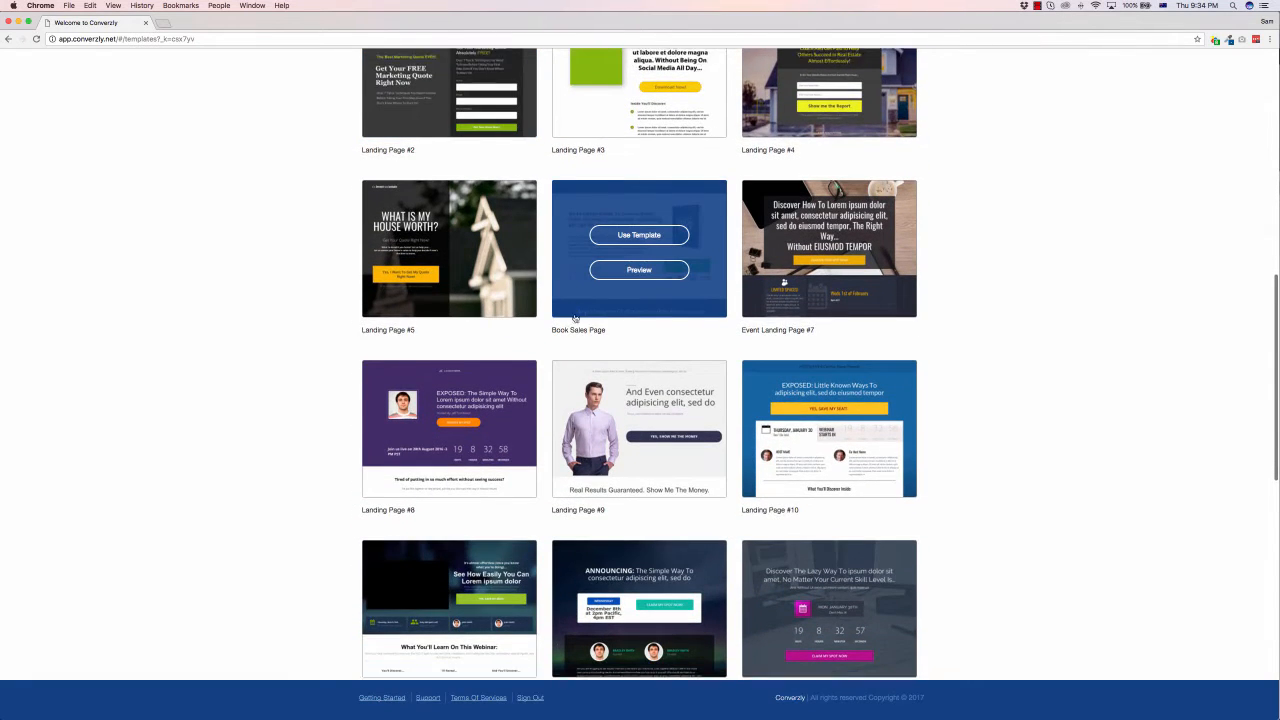
scroll(575, 318, down, 10)
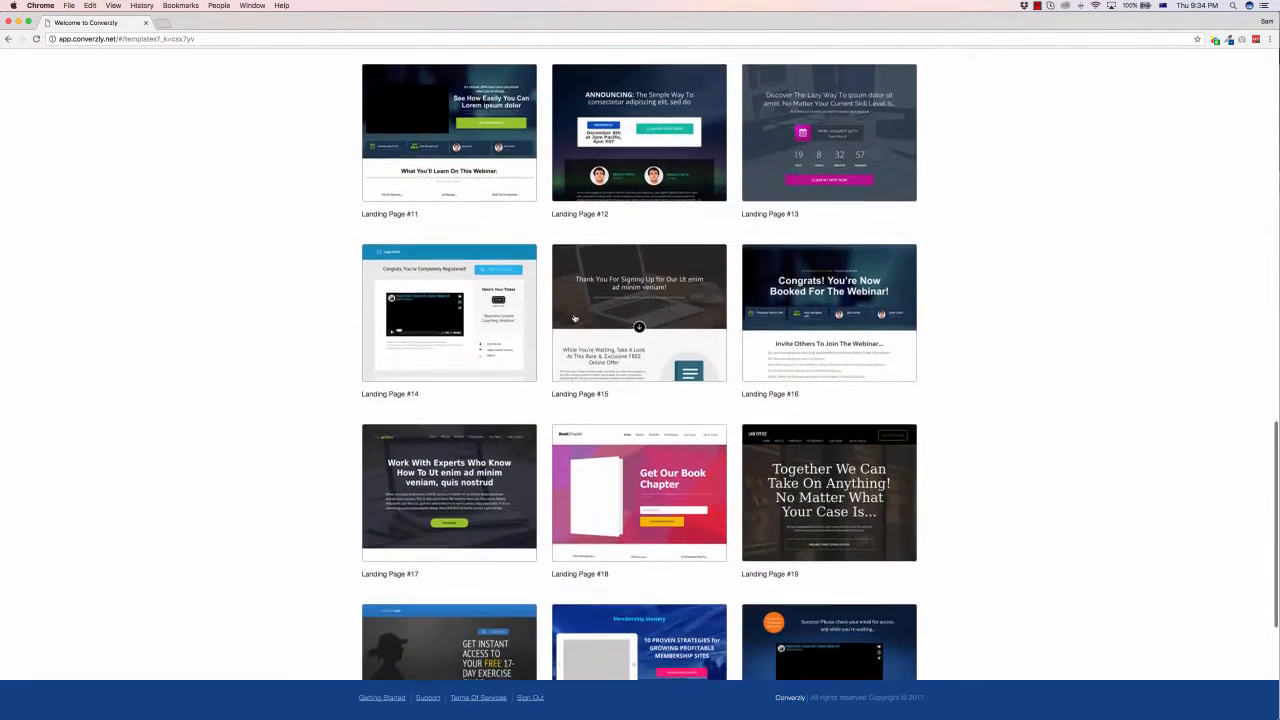
scroll(575, 318, down, 3)
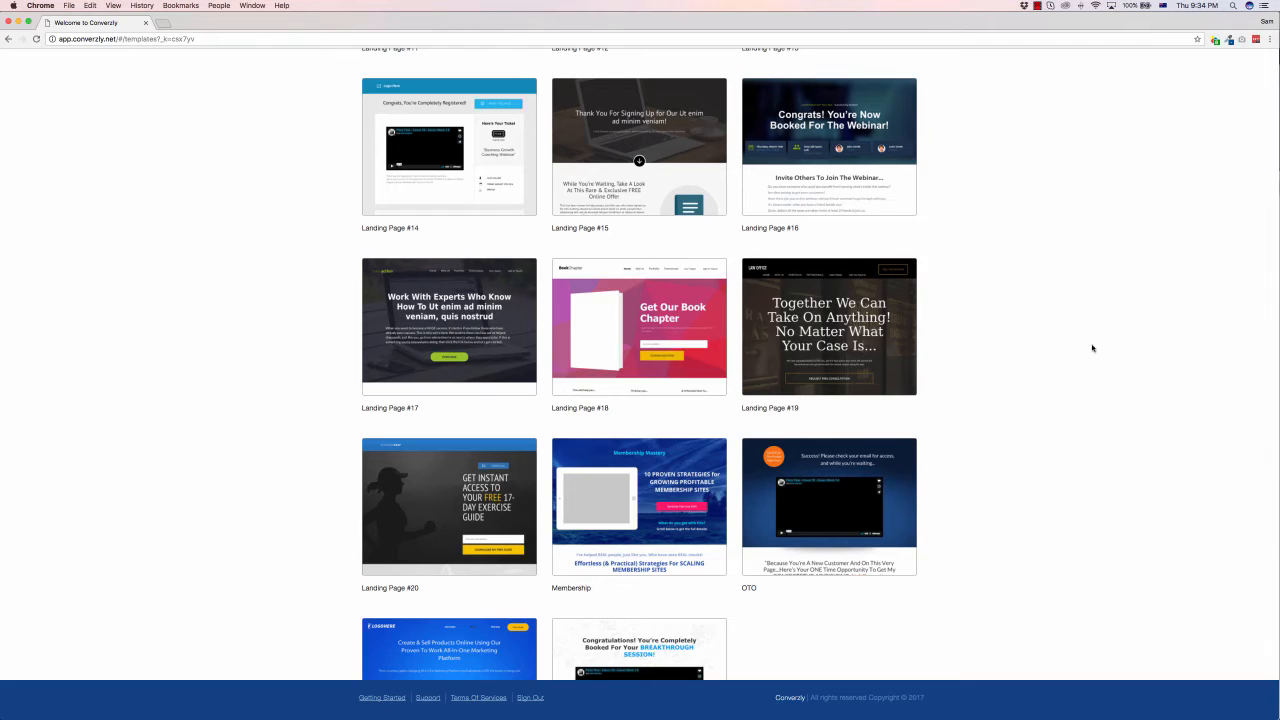
scroll(1100, 348, down, 3)
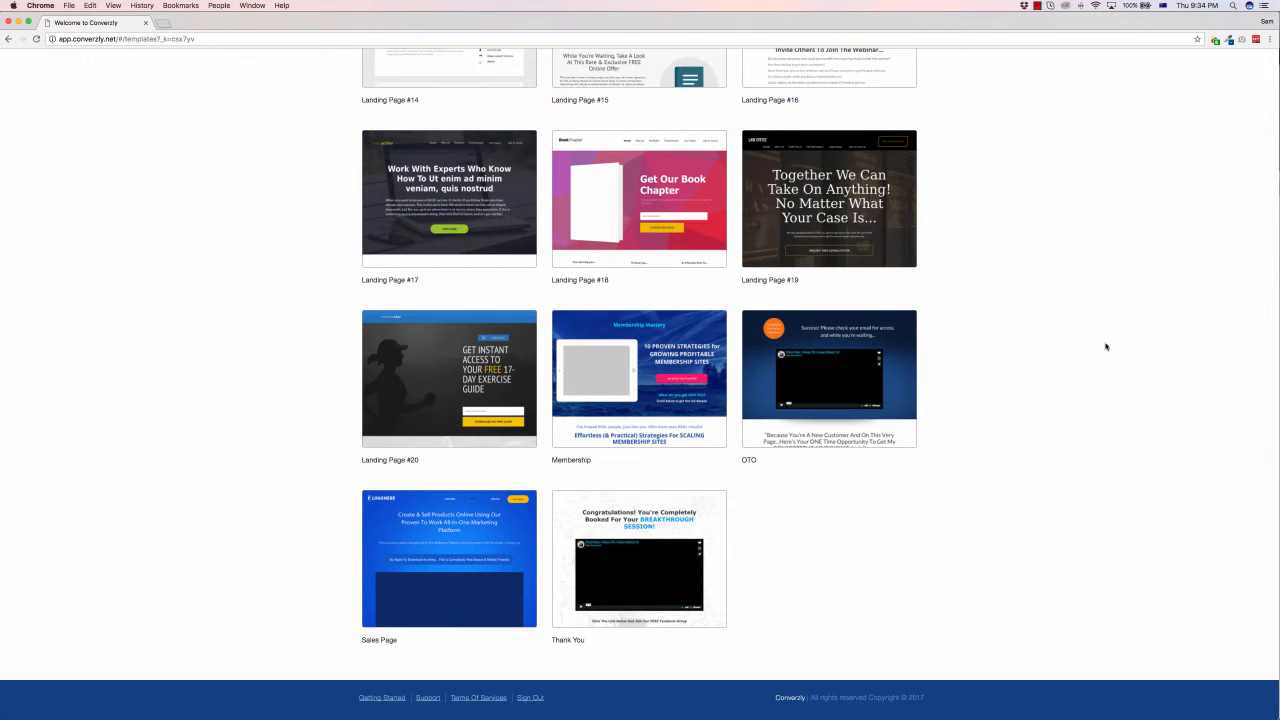
scroll(1102, 347, up, 20)
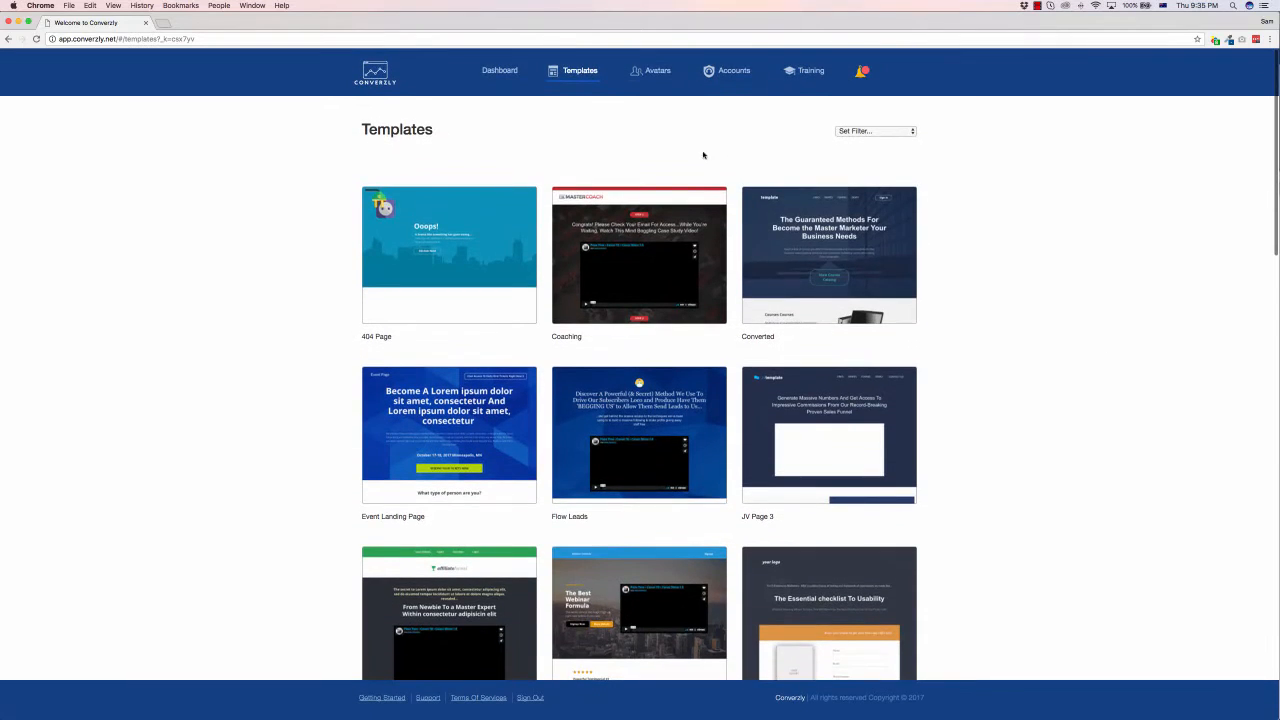
- Open the form for a new avatar and review all the questions in its Avatar Section
click(646, 72)
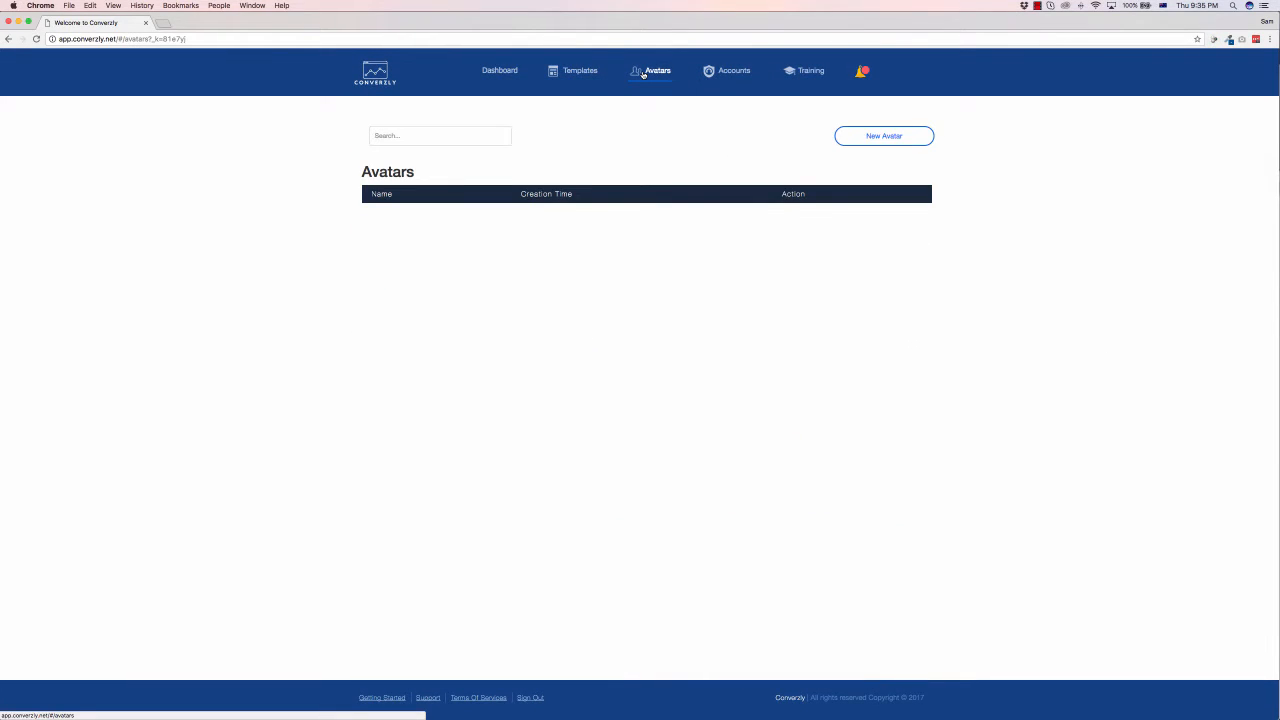
click(595, 72)
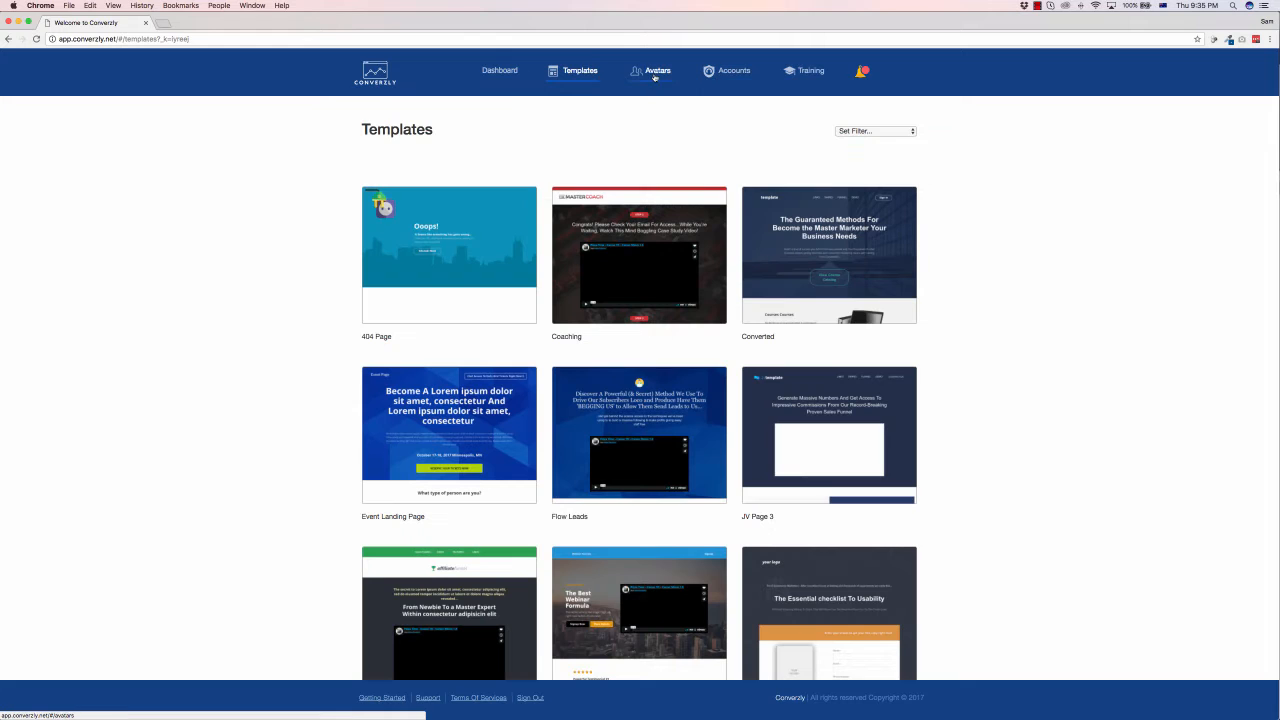
click(654, 77)
click(848, 138)
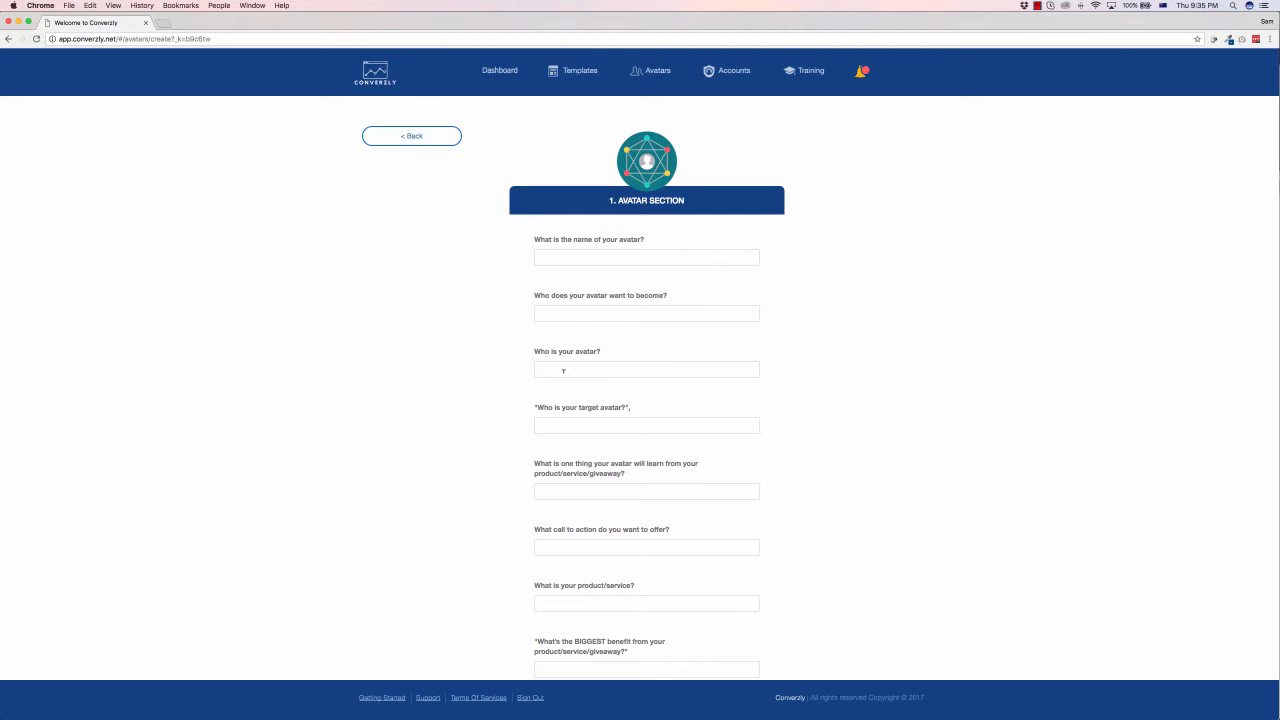
scroll(563, 371, down, 10)
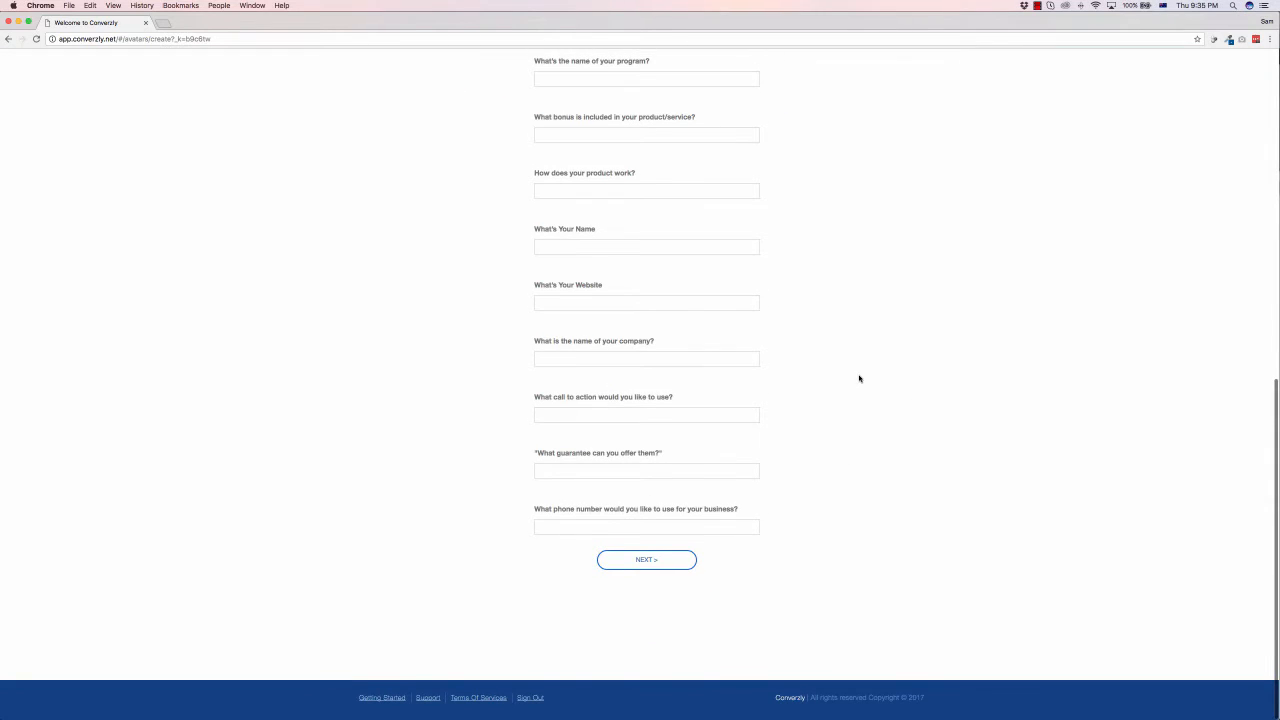
scroll(952, 262, up, 10)
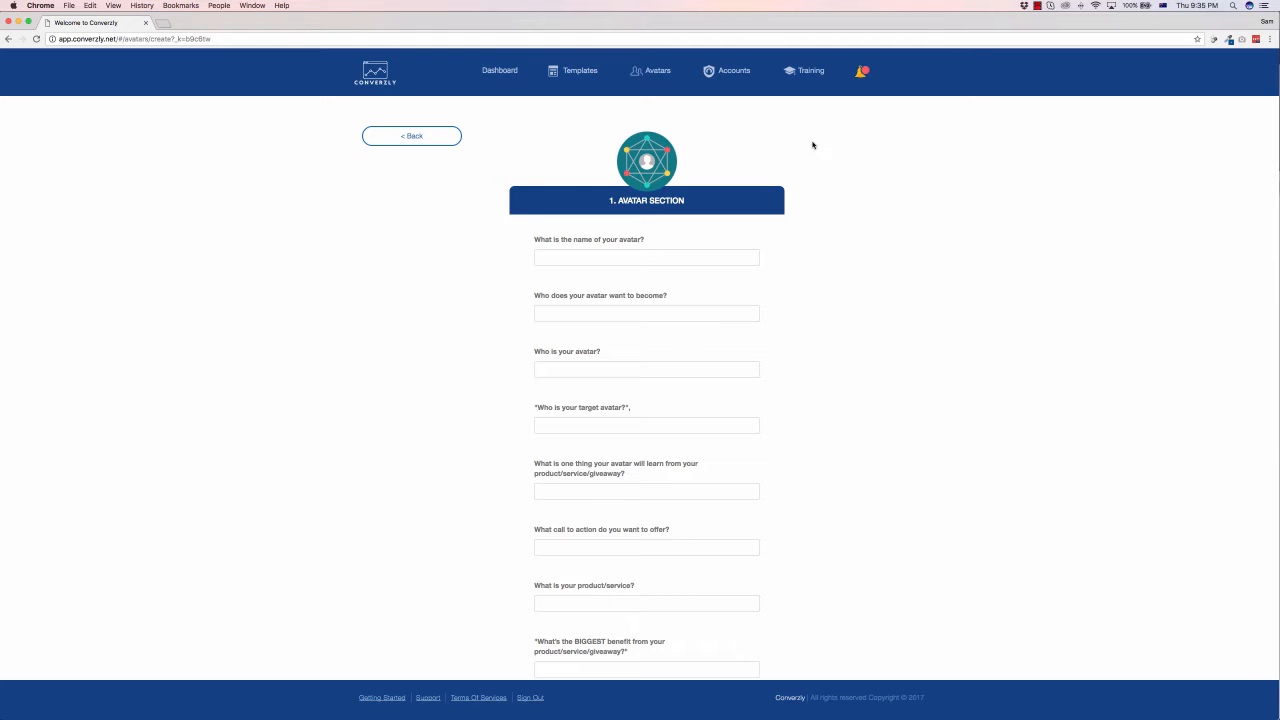
- Open Demo Page in the page editor, look over its layout, and return to the dashboard without saving
click(499, 70)
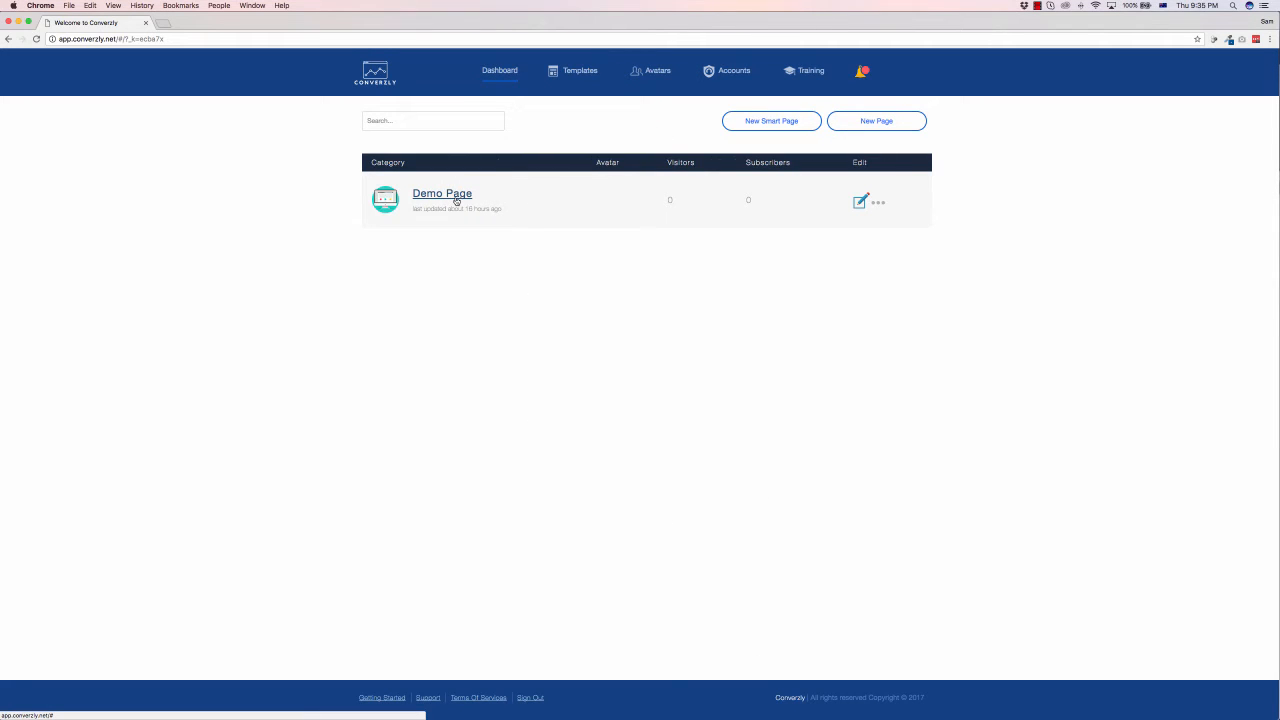
click(857, 203)
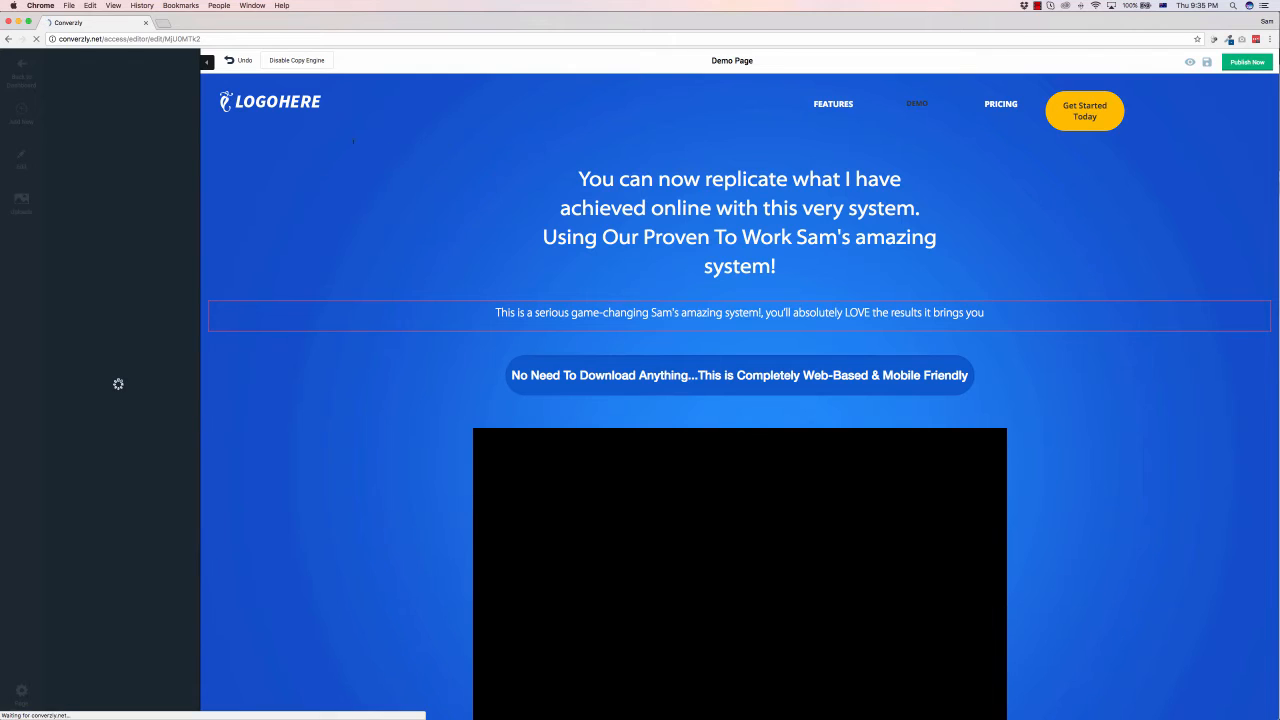
scroll(1075, 182, down, 20)
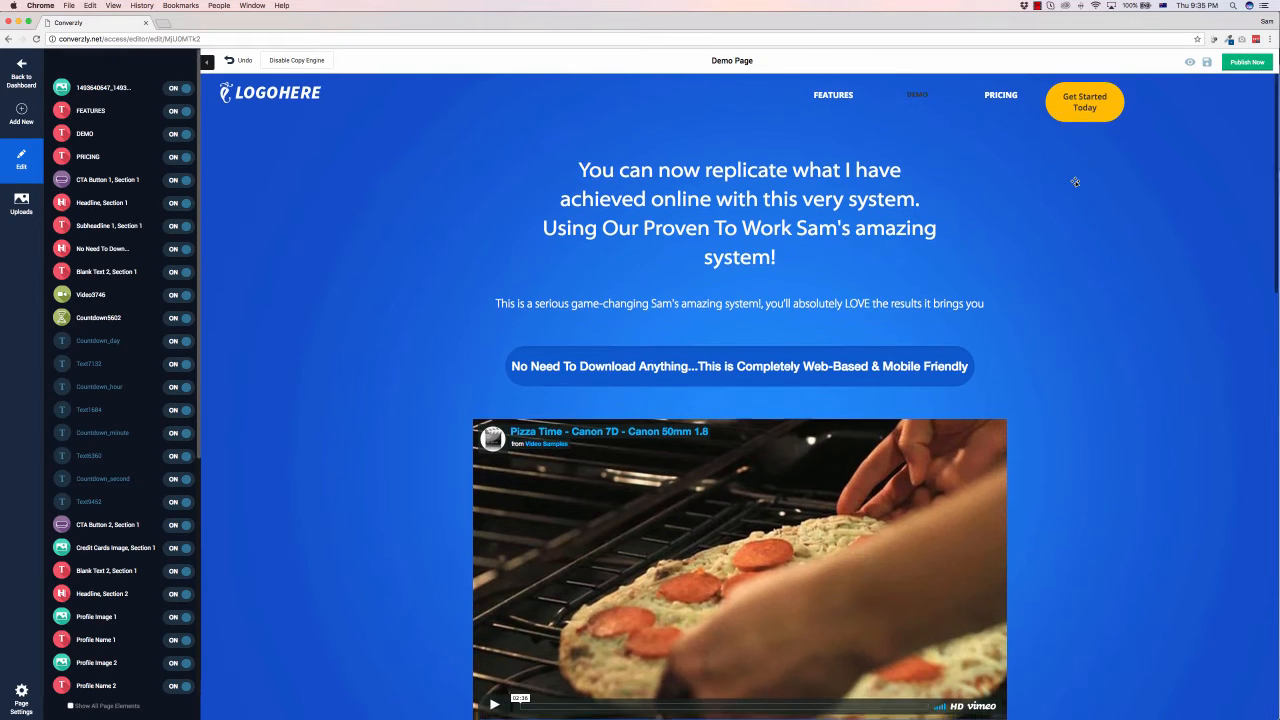
scroll(1075, 182, up, 20)
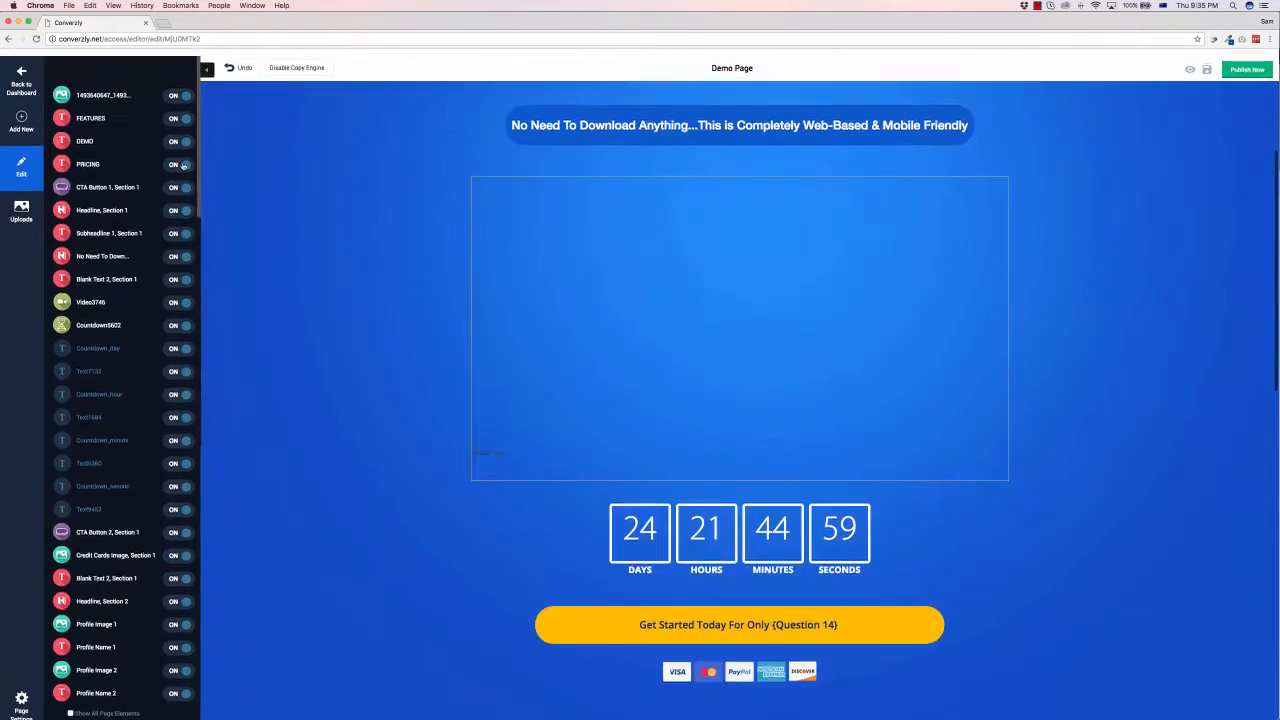
click(22, 76)
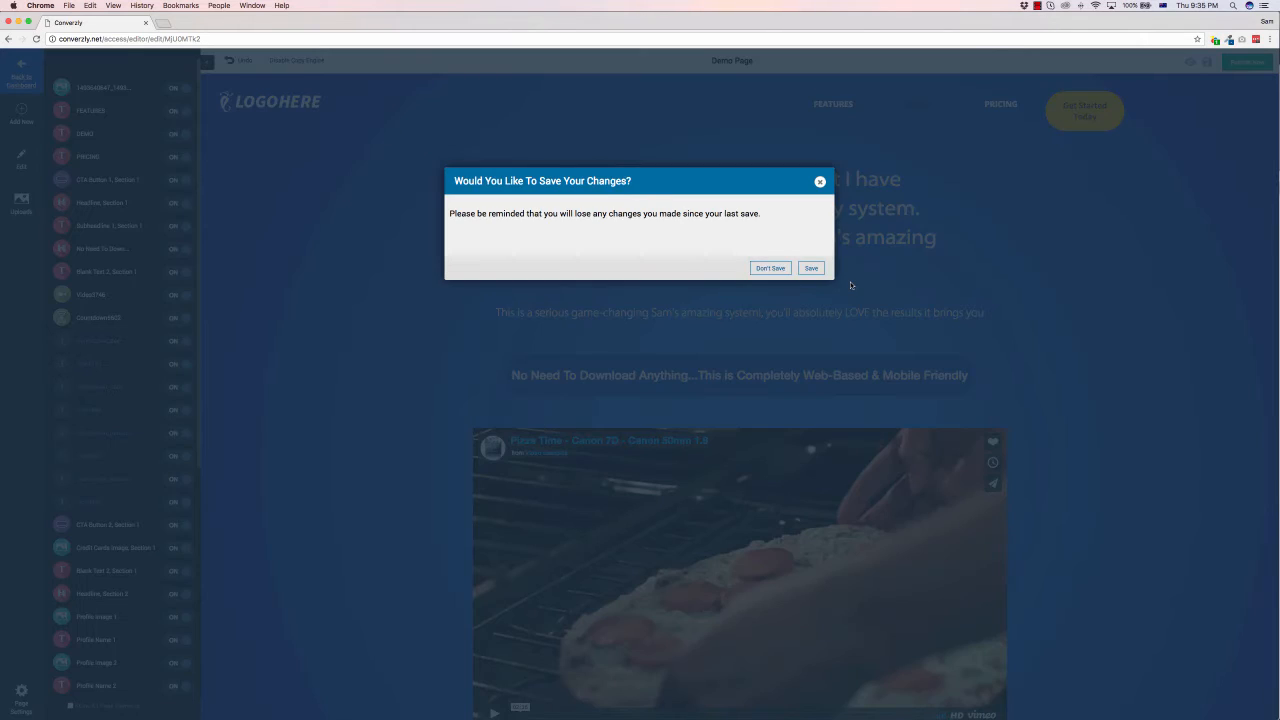
click(768, 270)
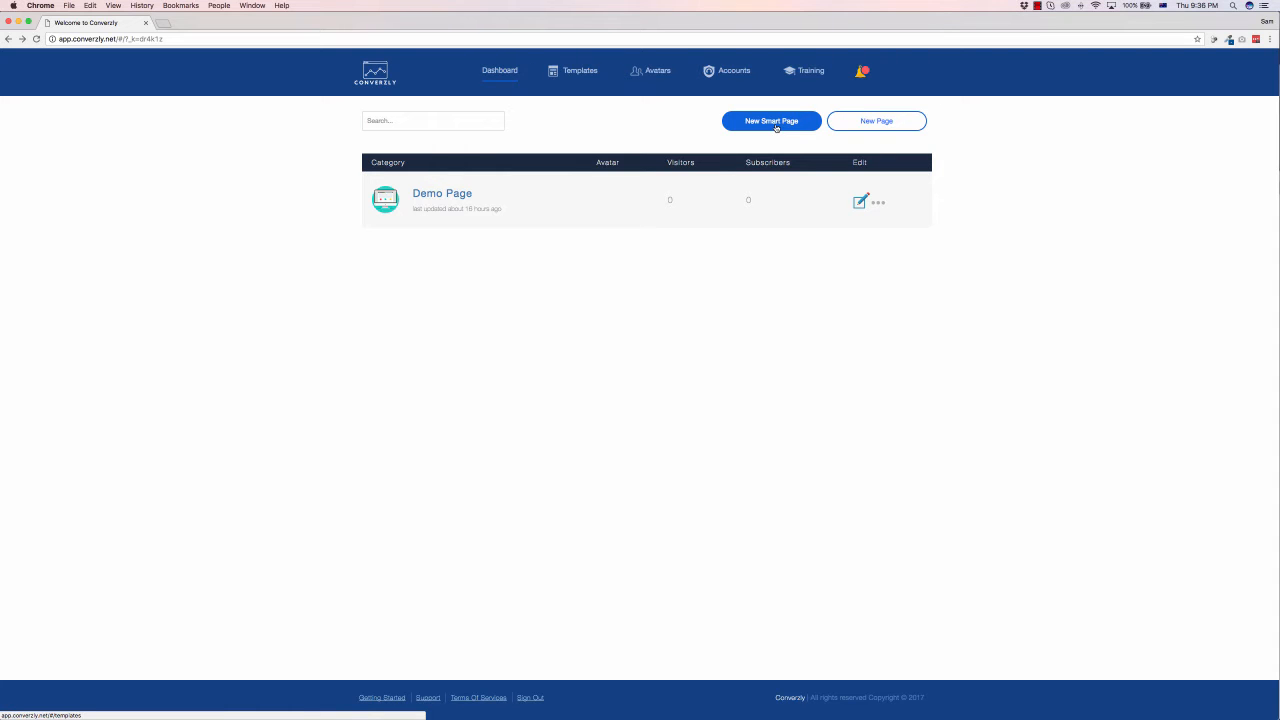
- Create a new smart page from the Sales Page template, name it "Demo 1", and start building
click(776, 127)
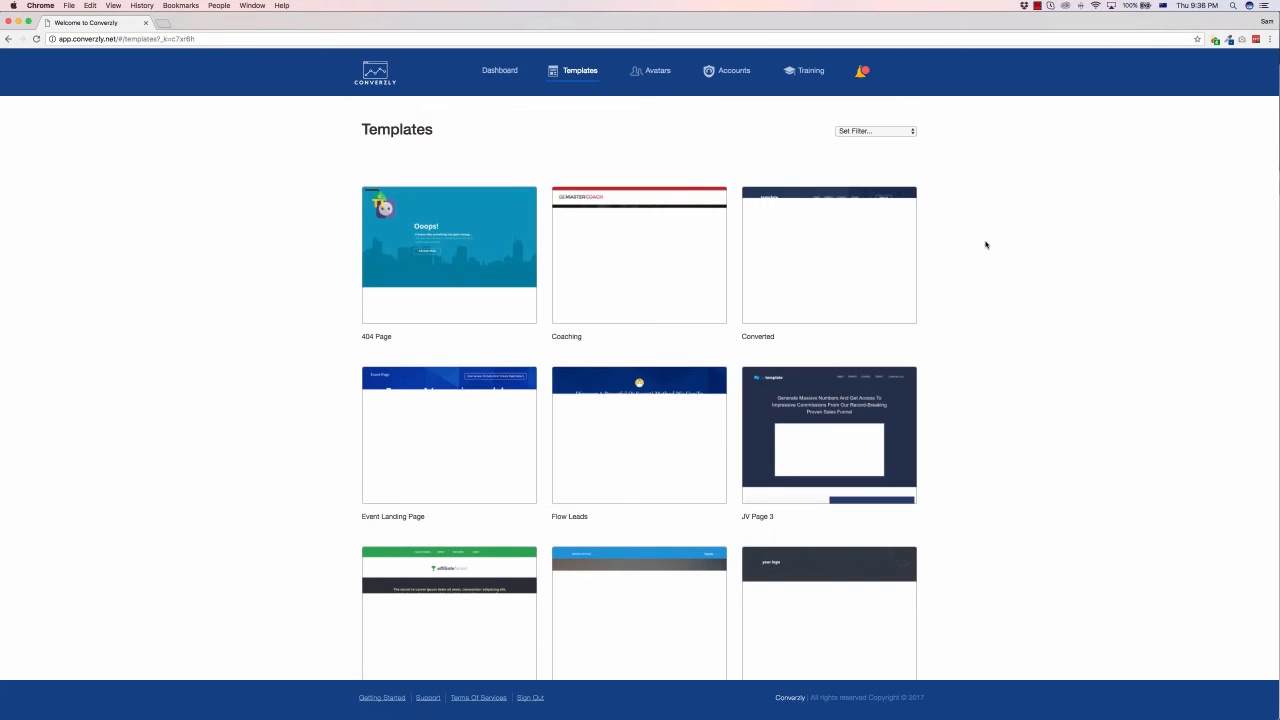
scroll(985, 243, down, 10)
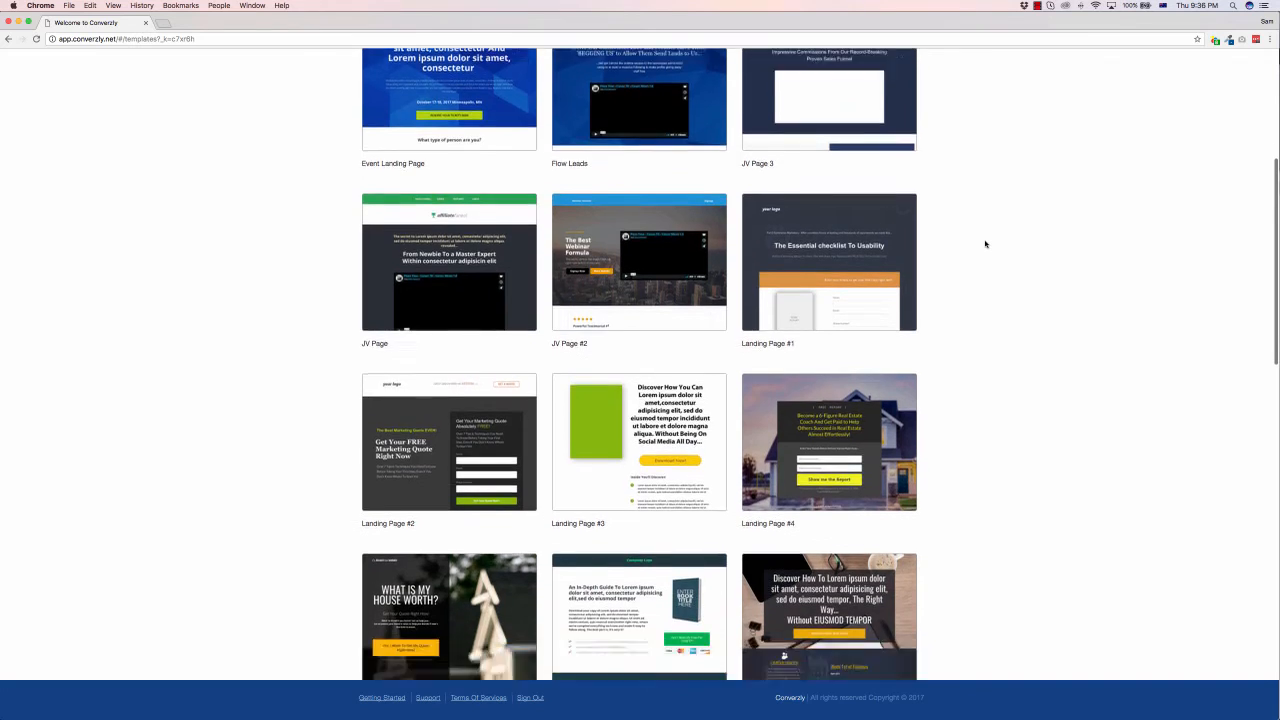
scroll(985, 243, down, 10)
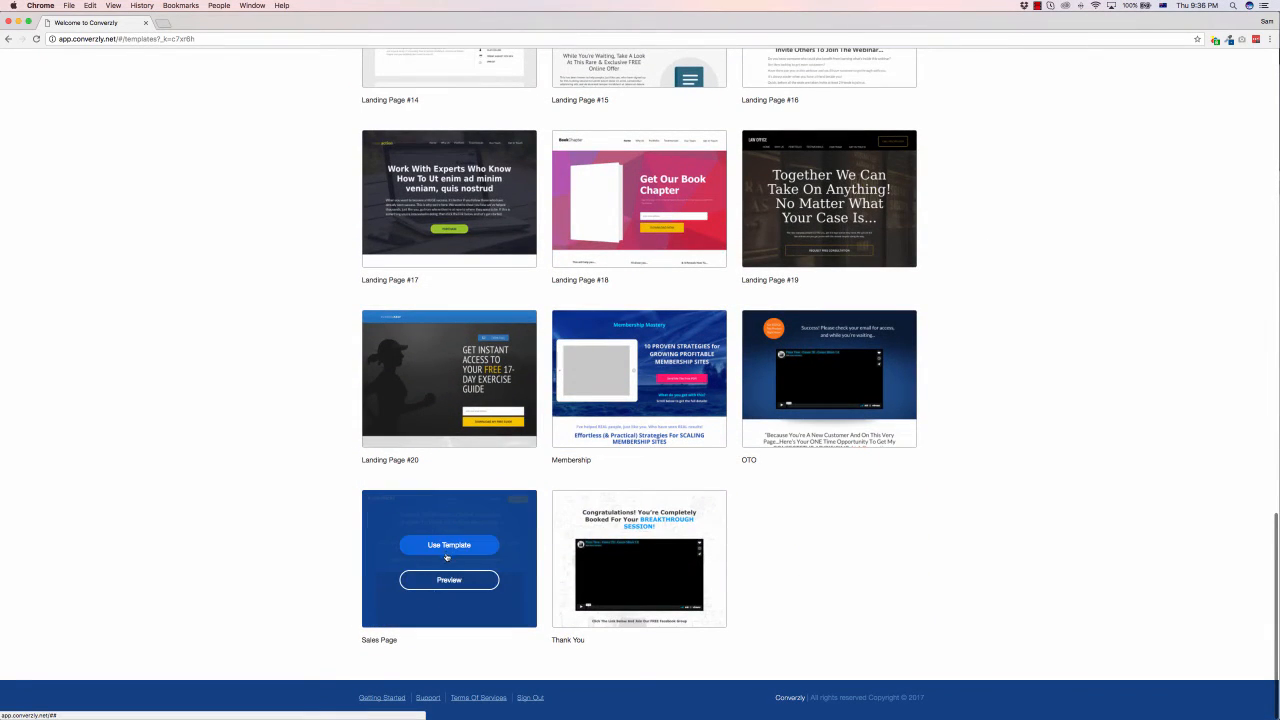
click(447, 553)
click(687, 294)
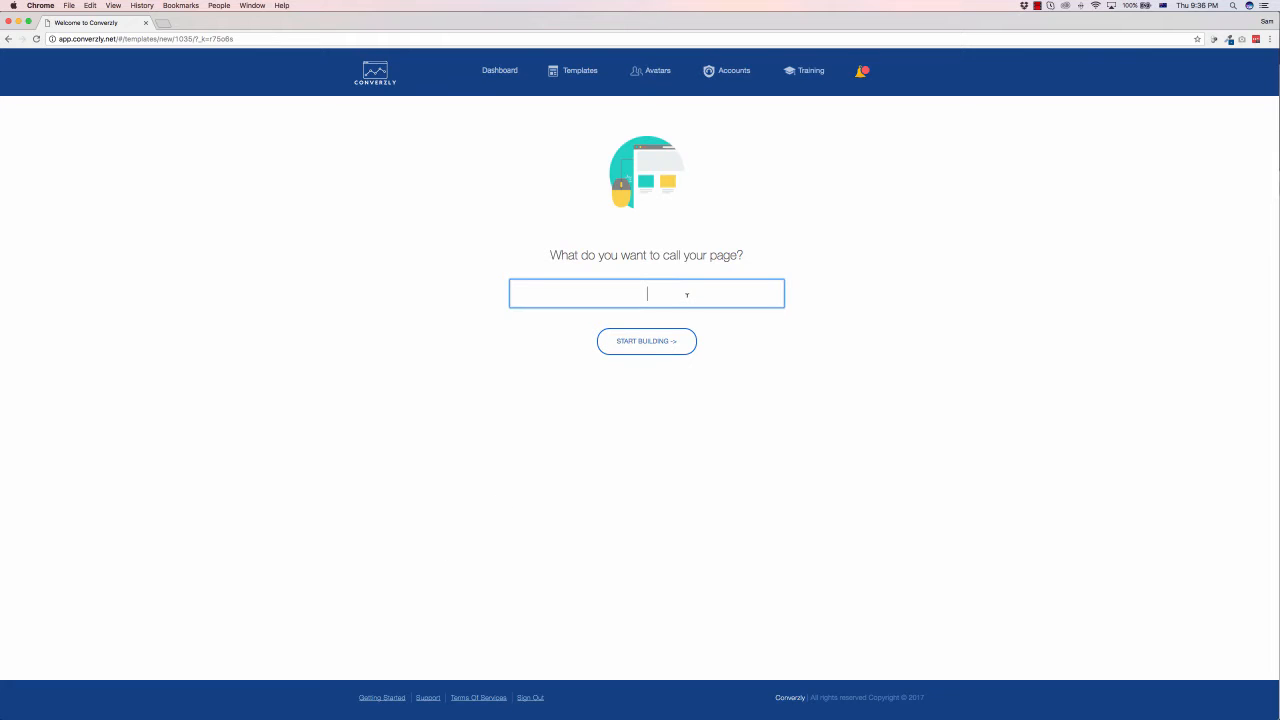
text(Demo 1)
click(624, 340)
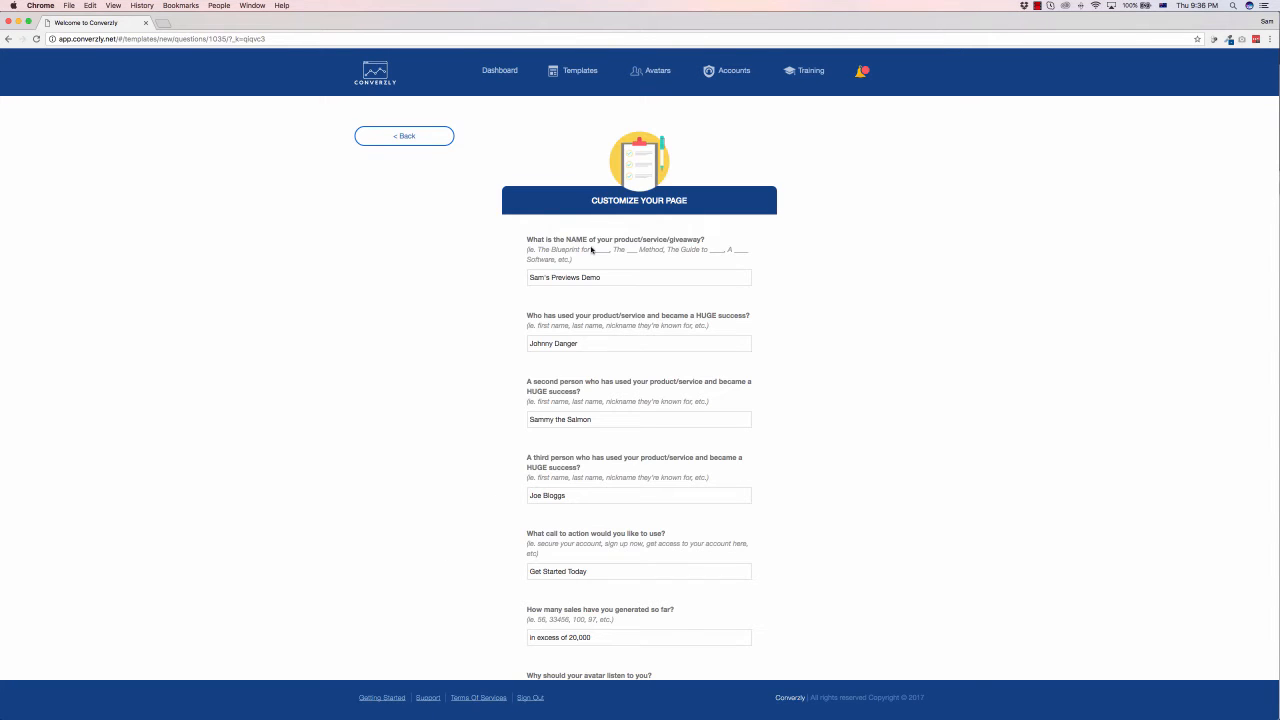
- Review the prefilled answers on the Customize Your Page questionnaire, from the product name to the fourth success story
scroll(709, 310, down, 2)
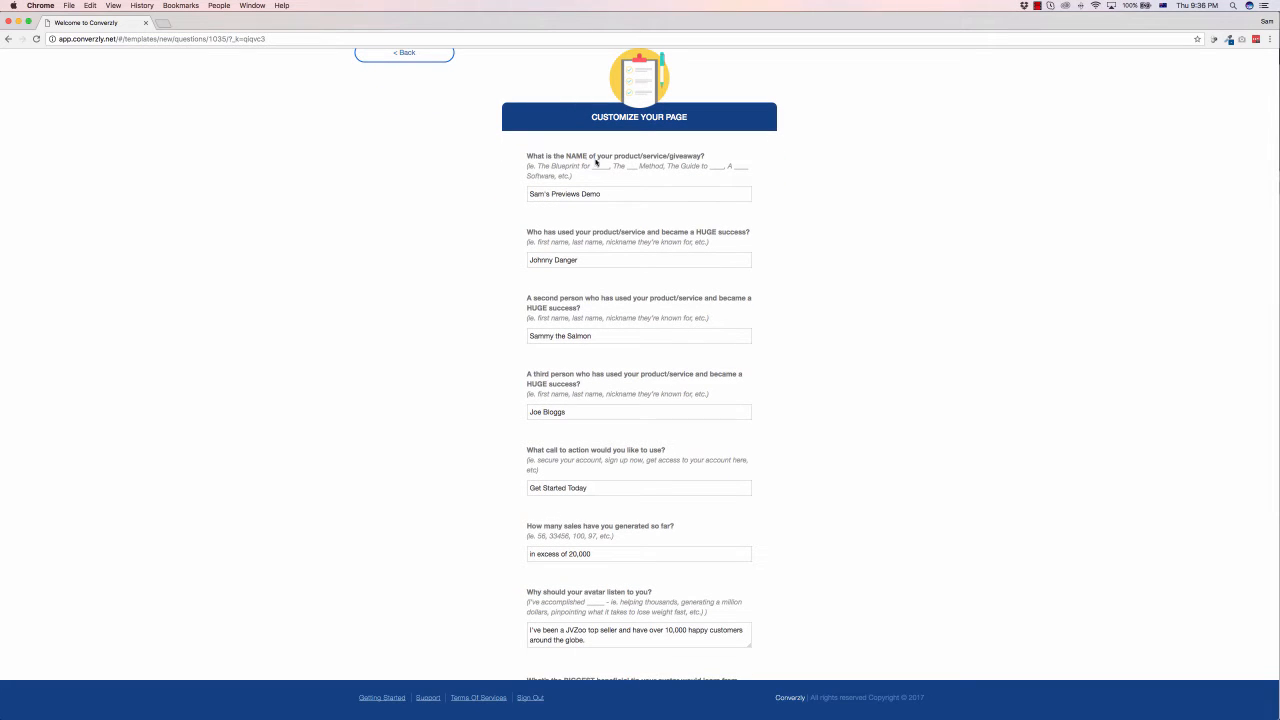
drag(600, 194, 546, 192)
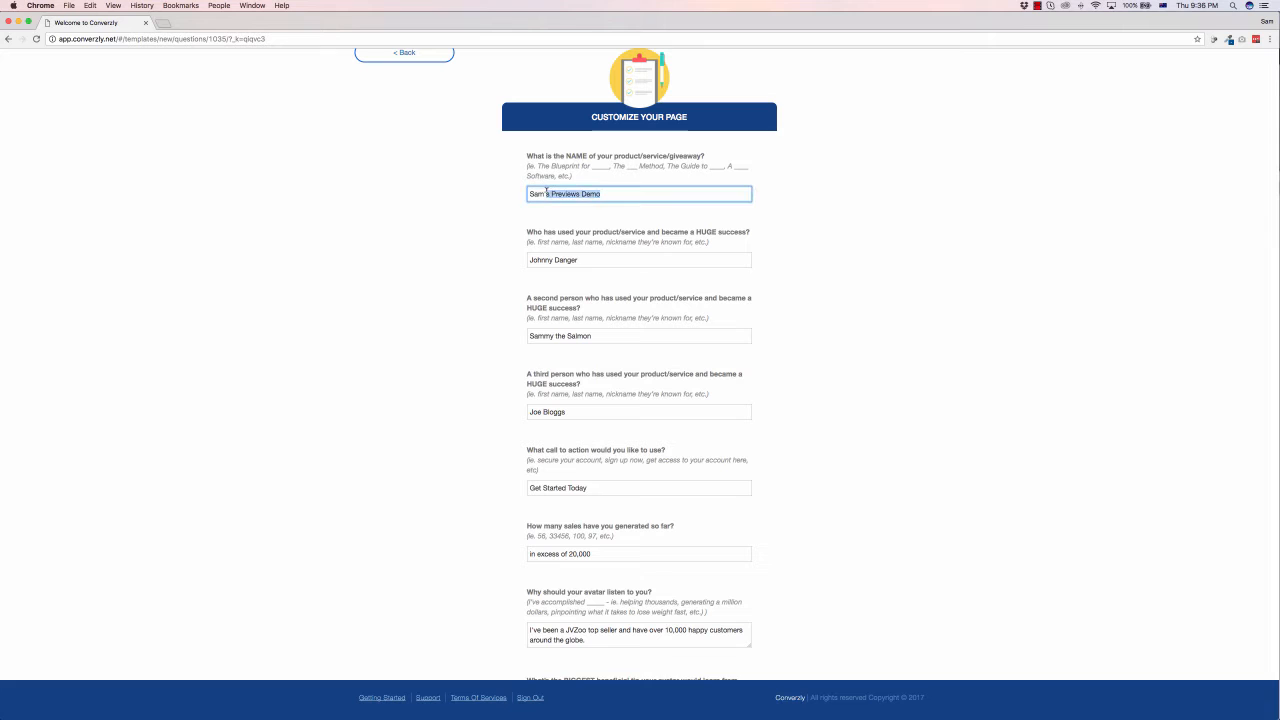
click(604, 259)
scroll(606, 262, down, 2)
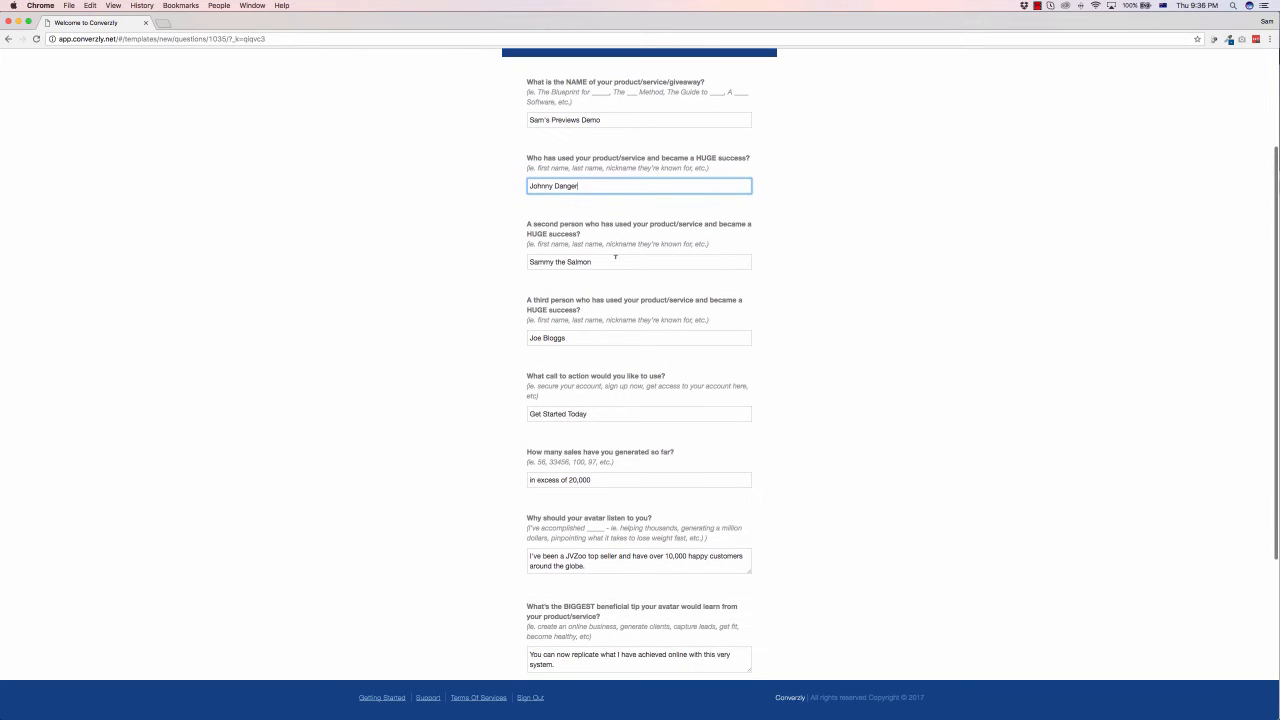
click(605, 264)
click(596, 337)
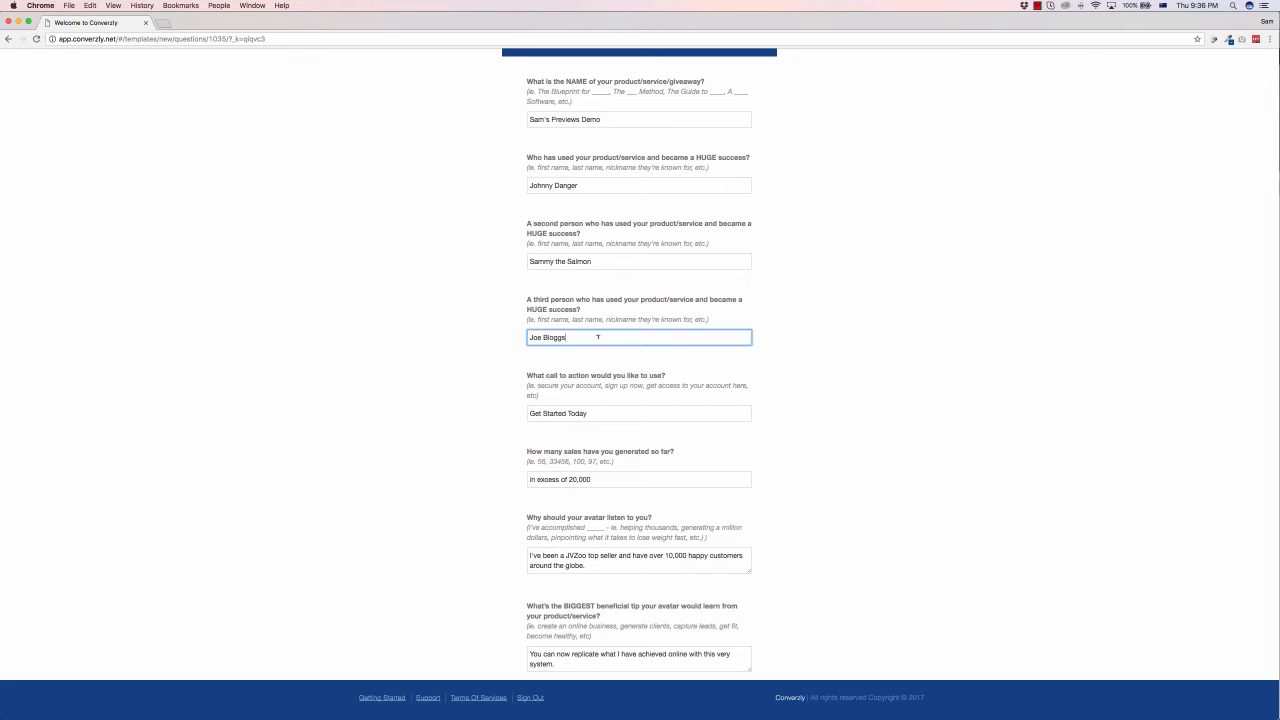
scroll(598, 337, down, 3)
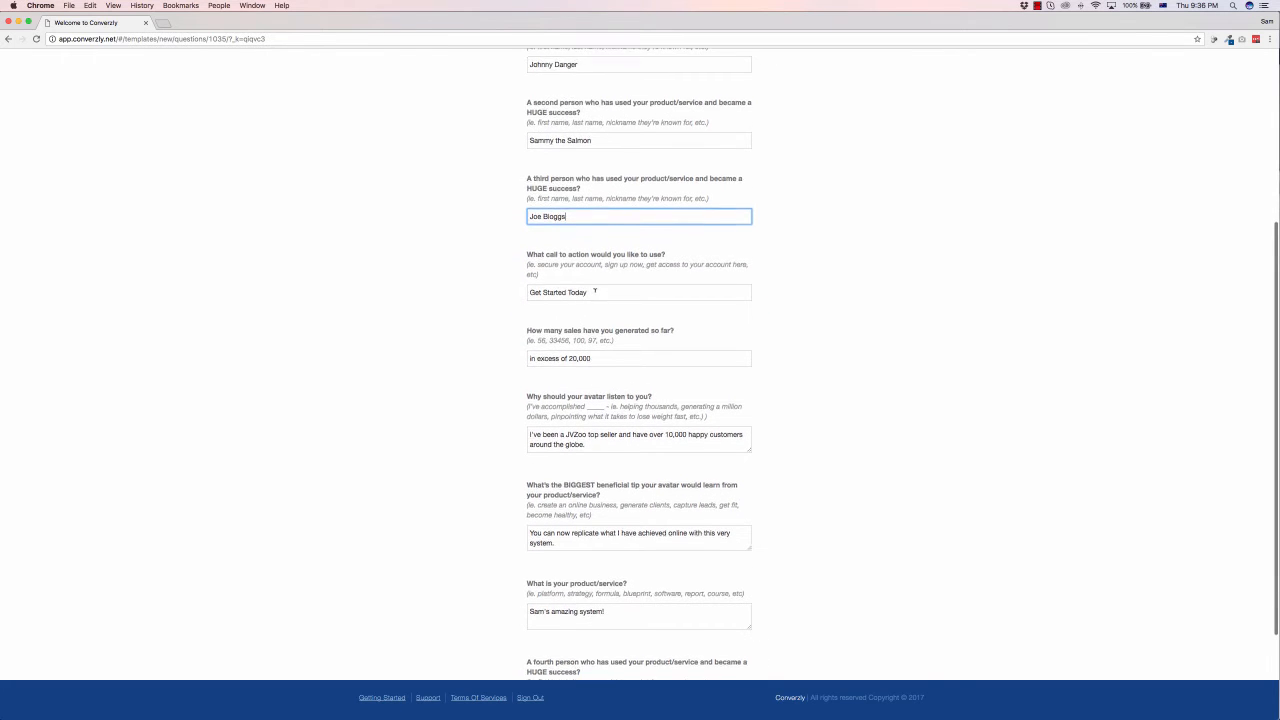
scroll(593, 285, down, 2)
scroll(567, 313, down, 2)
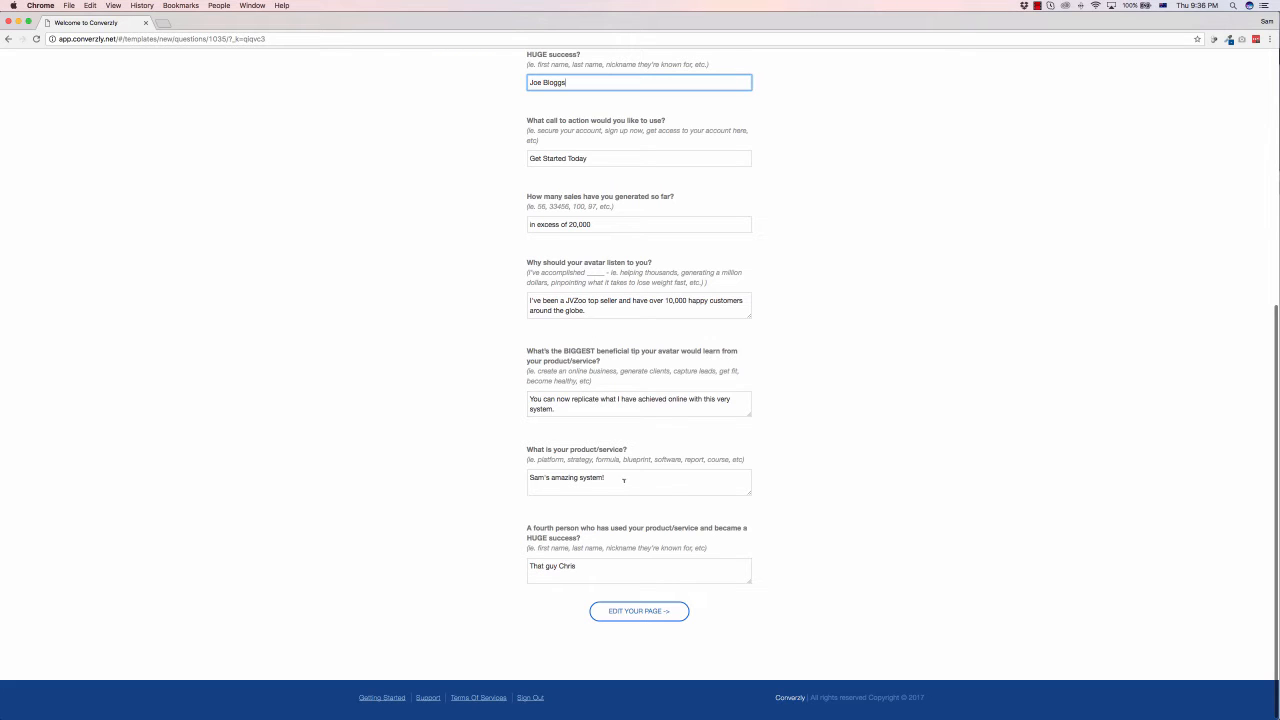
drag(623, 481, 549, 438)
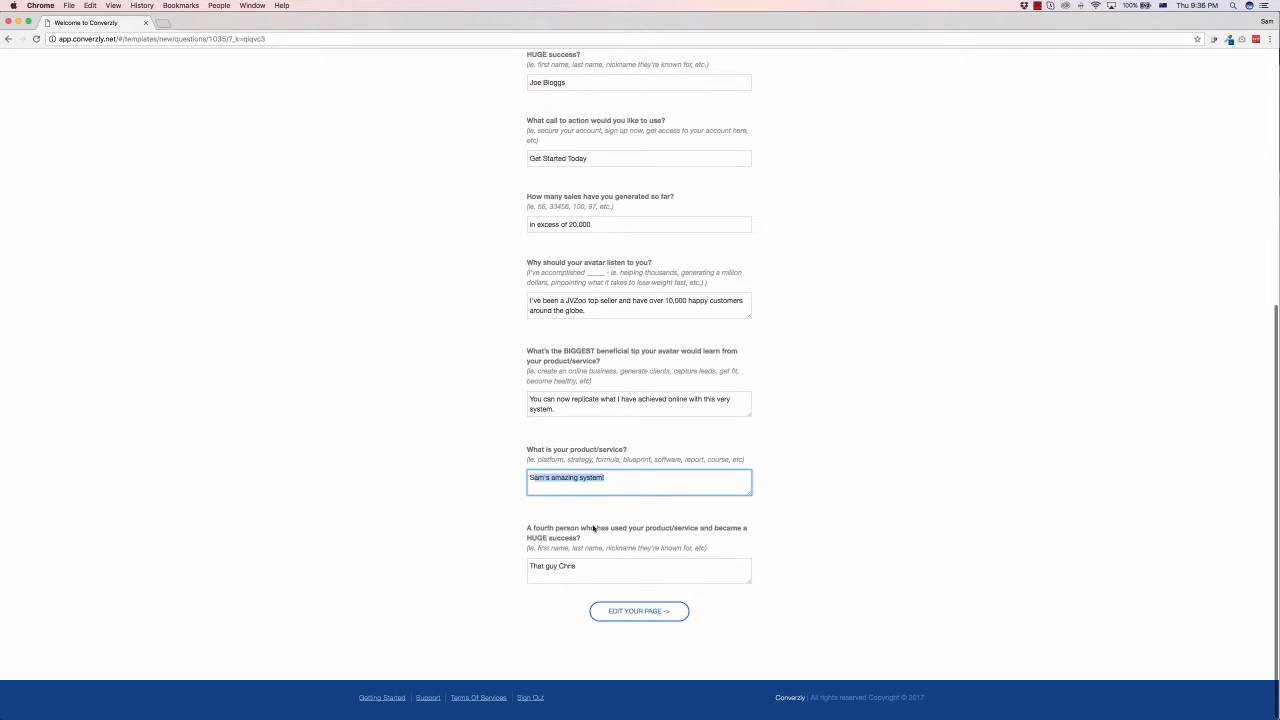
- Continue from the questionnaire to editing the page, revisit the tour's guidance on page objects and the edit checklist, and close the tour
click(638, 617)
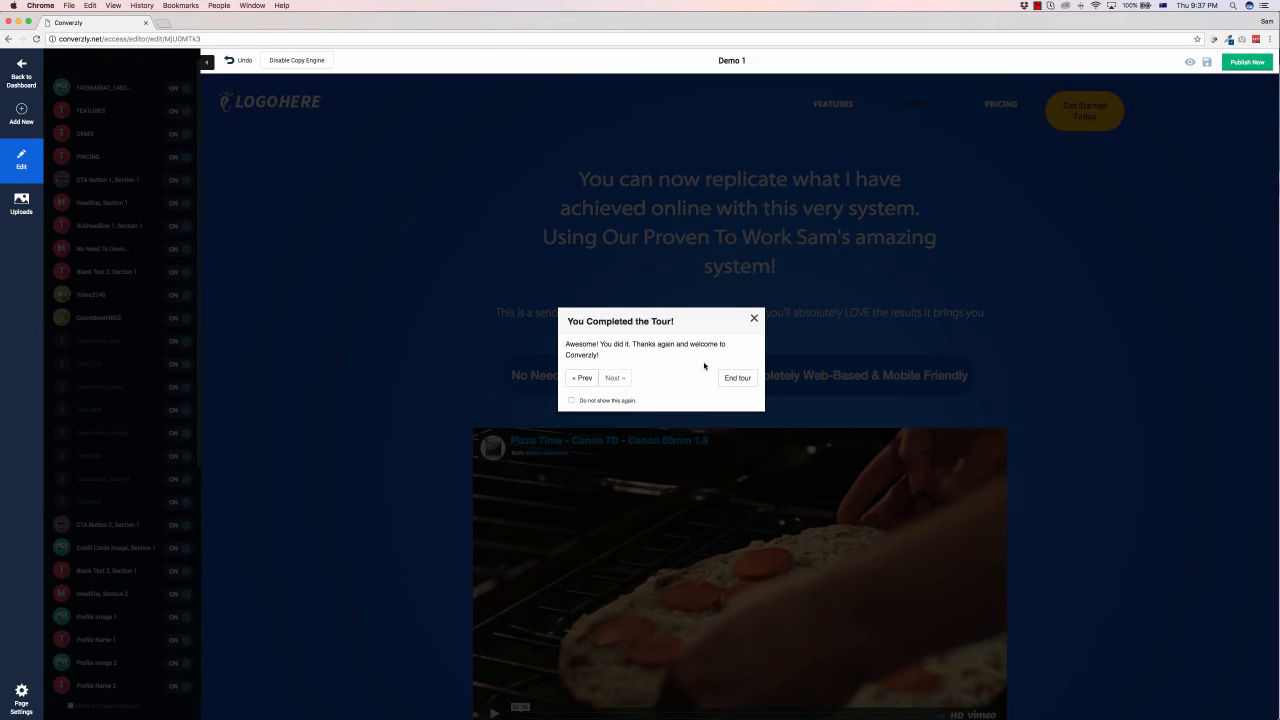
click(583, 378)
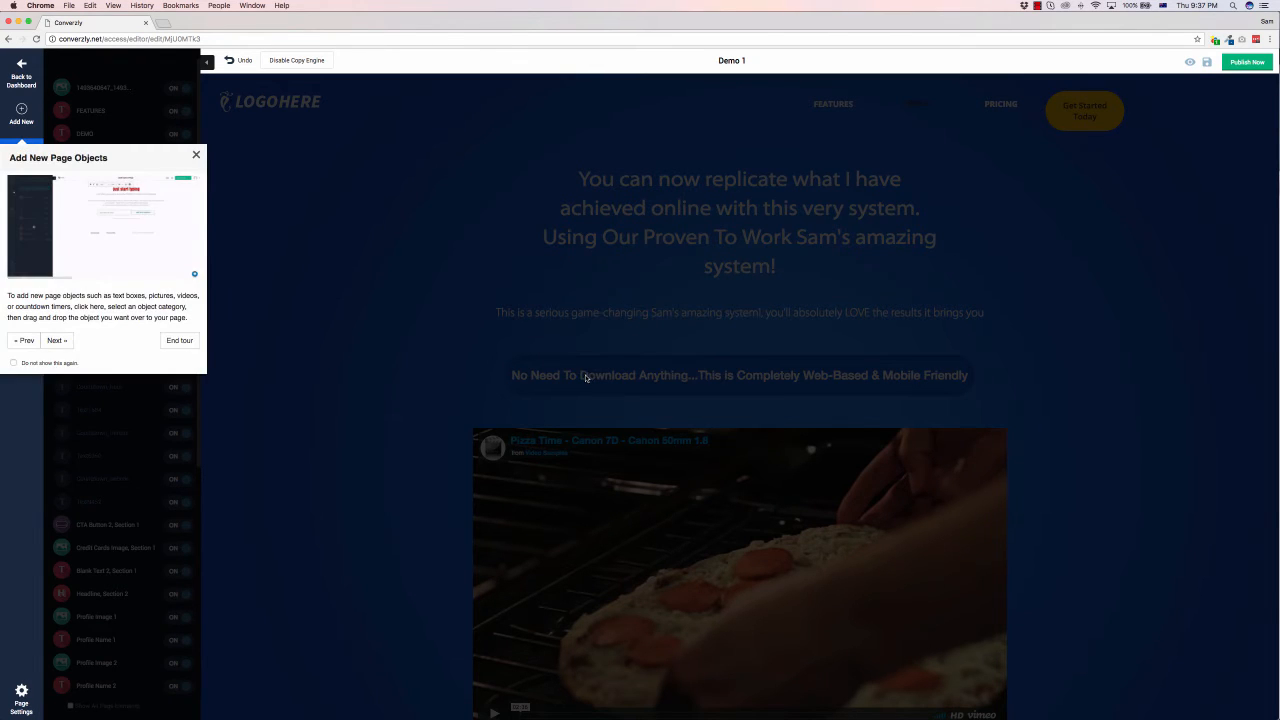
click(27, 342)
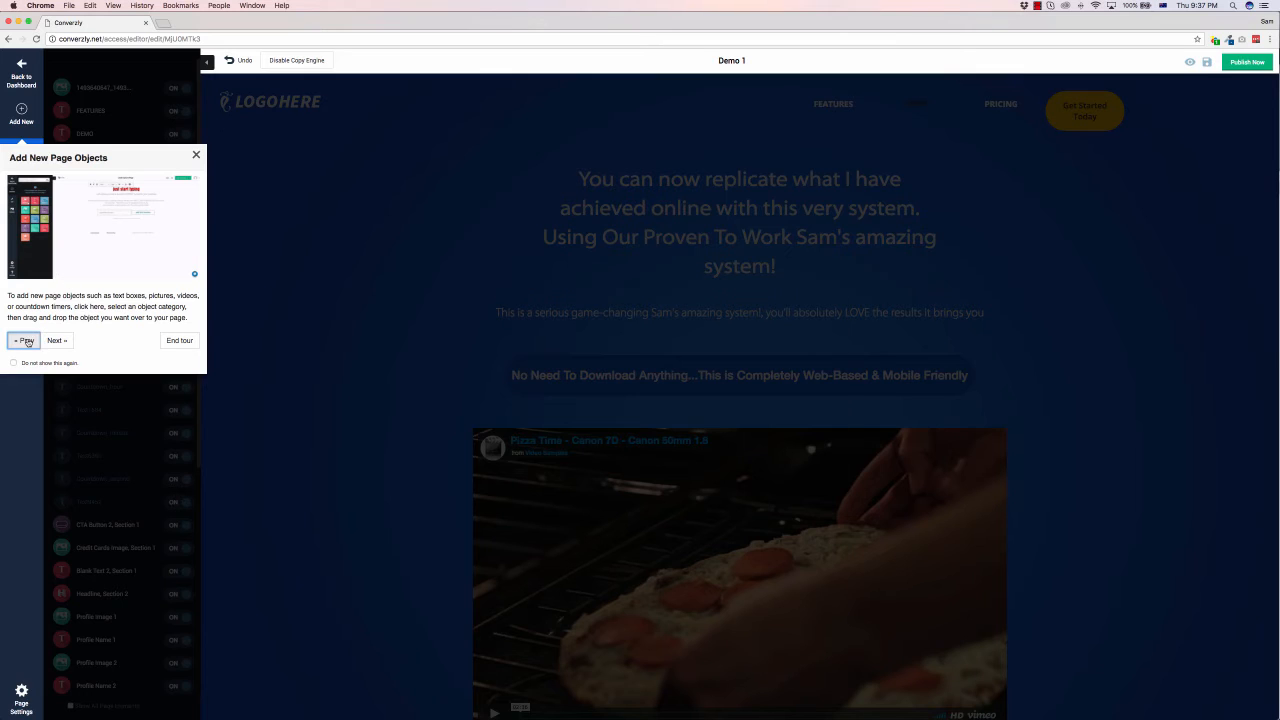
click(662, 482)
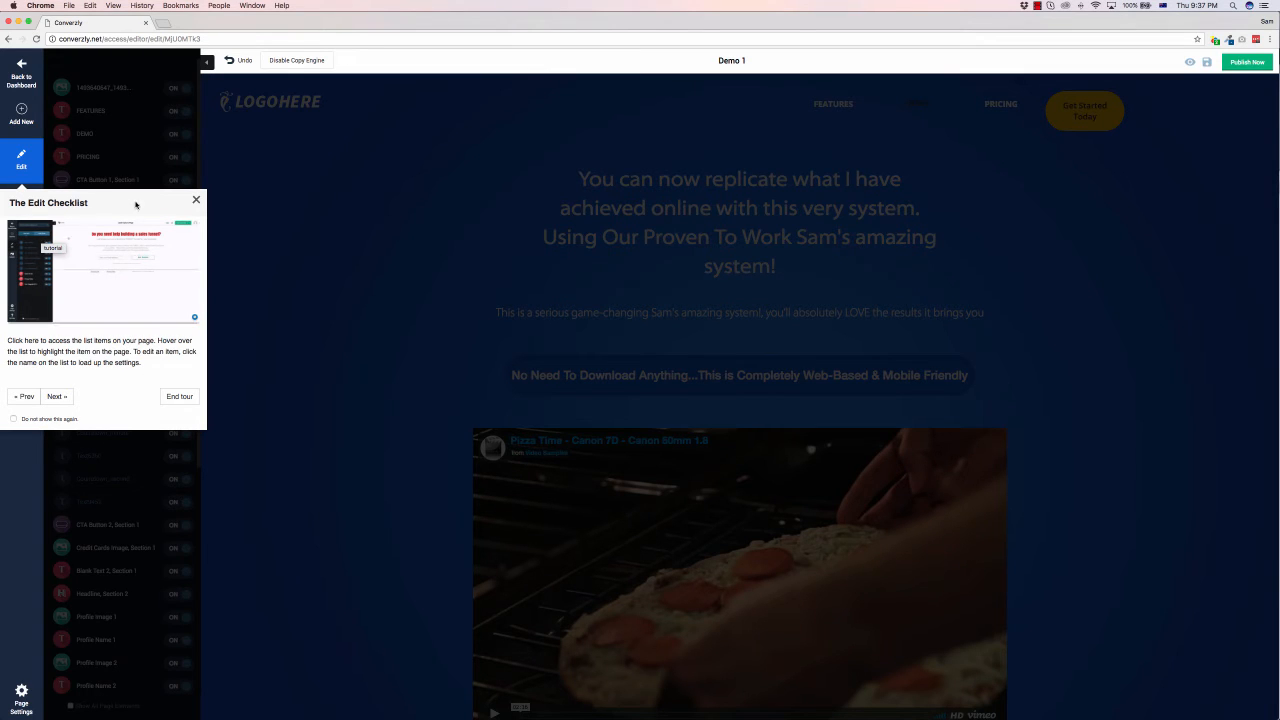
click(196, 202)
- Look over the Demo 1 page content, the widgets available to add, and the image, video and file upload options
scroll(1067, 245, down, 5)
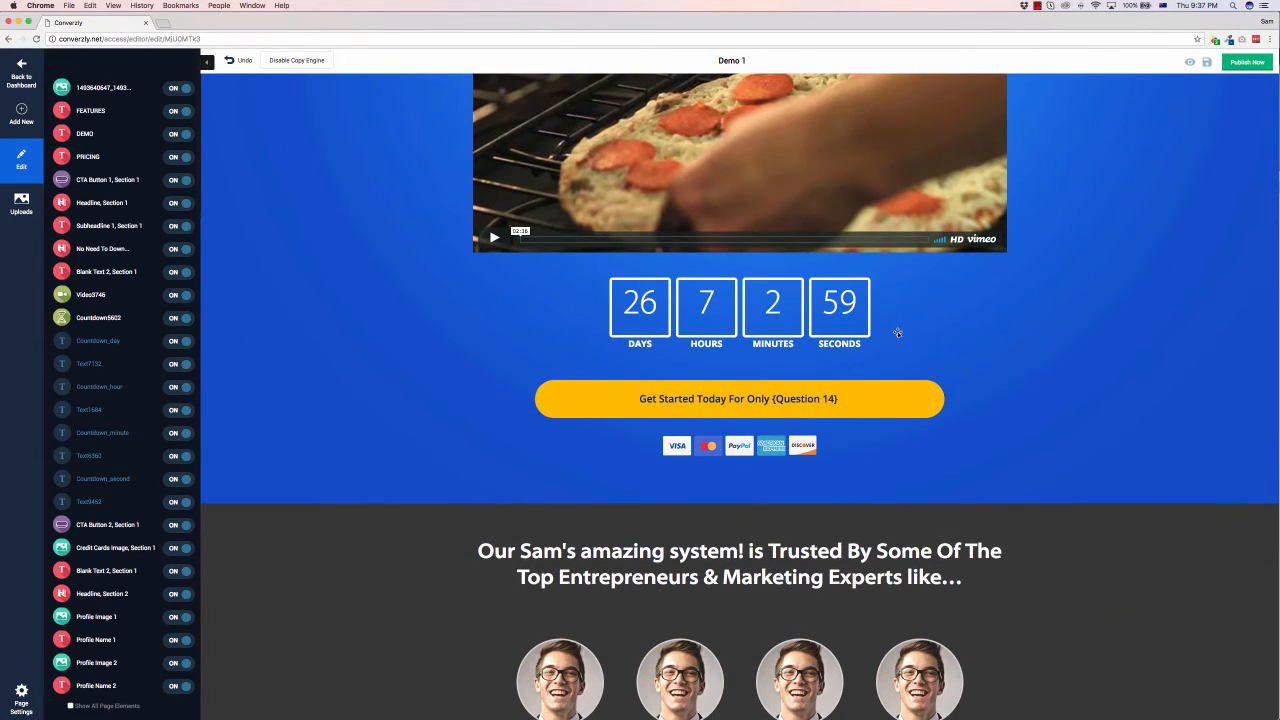
scroll(891, 329, down, 3)
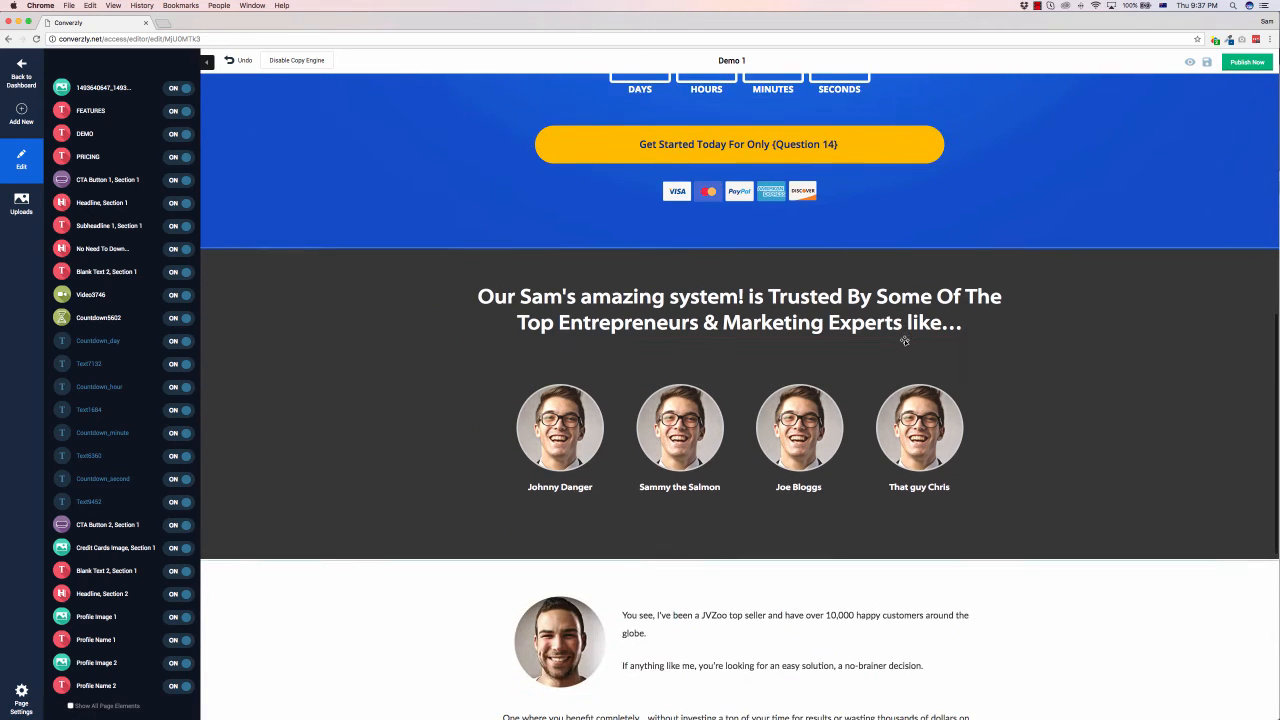
scroll(907, 335, down, 3)
scroll(827, 289, down, 4)
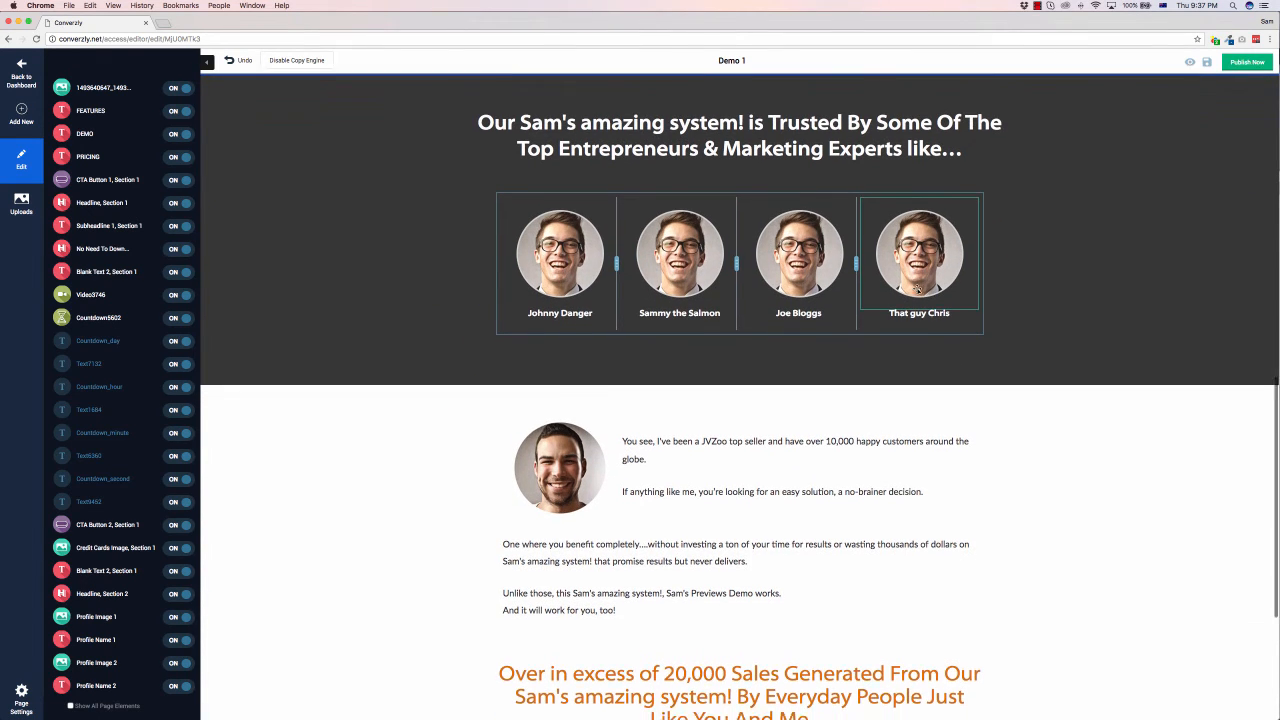
scroll(800, 276, up, 15)
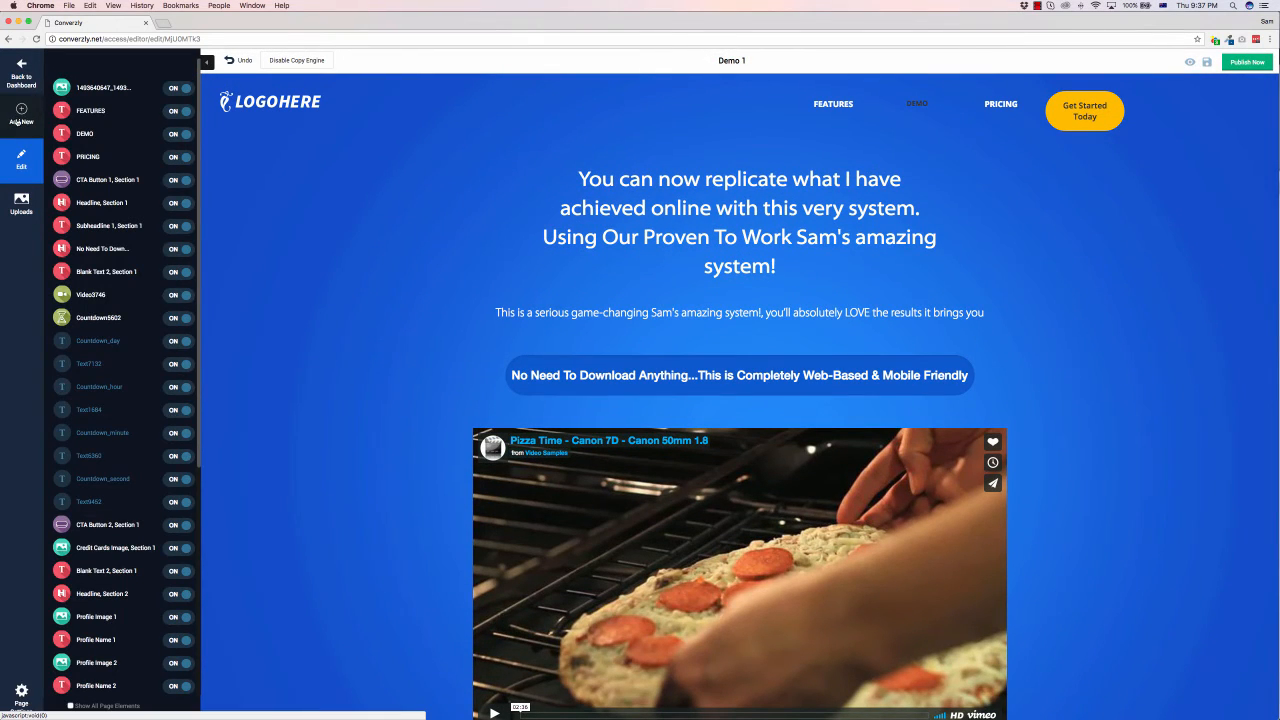
click(20, 115)
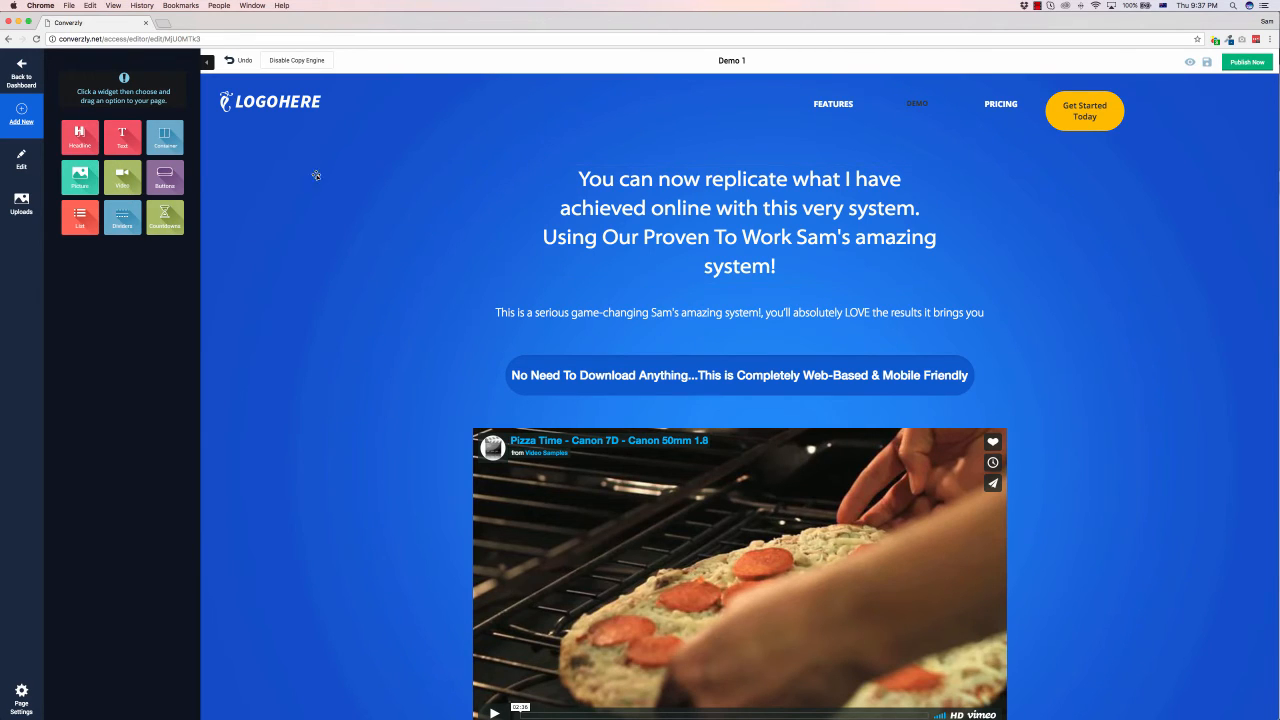
click(24, 204)
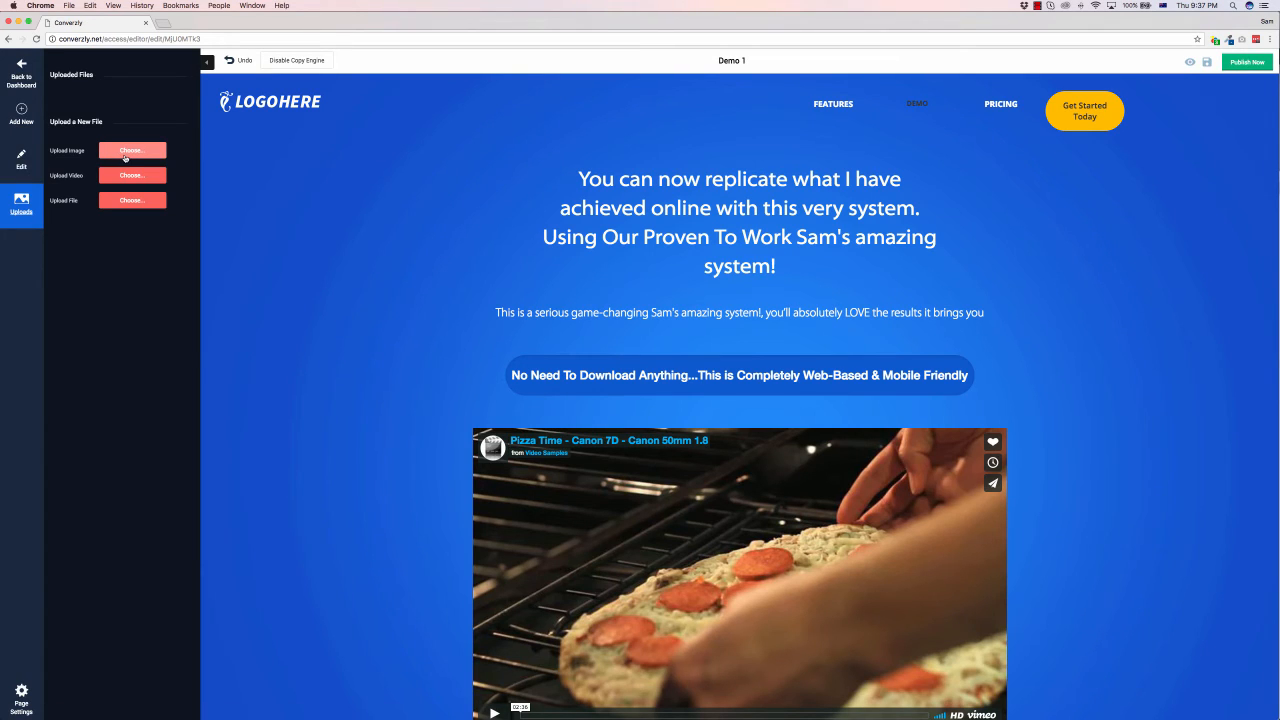
- Save and publish the Demo 1 page, and select the full URL of the published page
click(1207, 64)
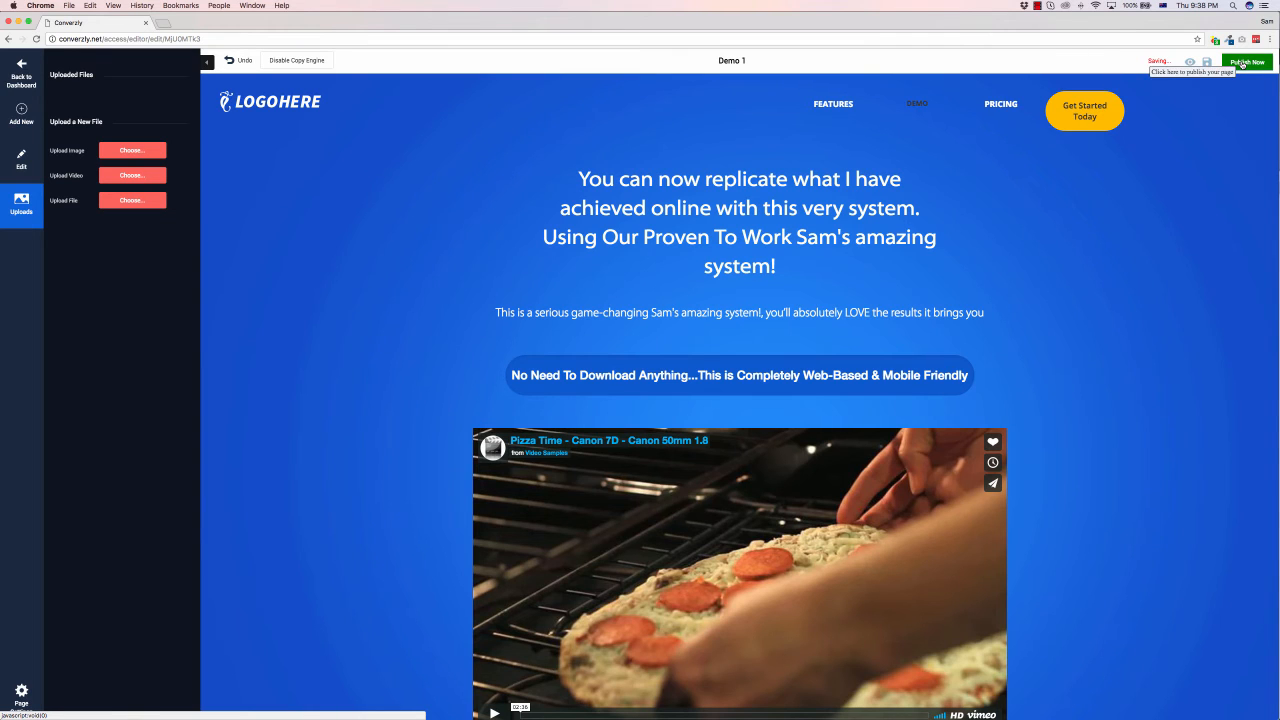
click(1242, 64)
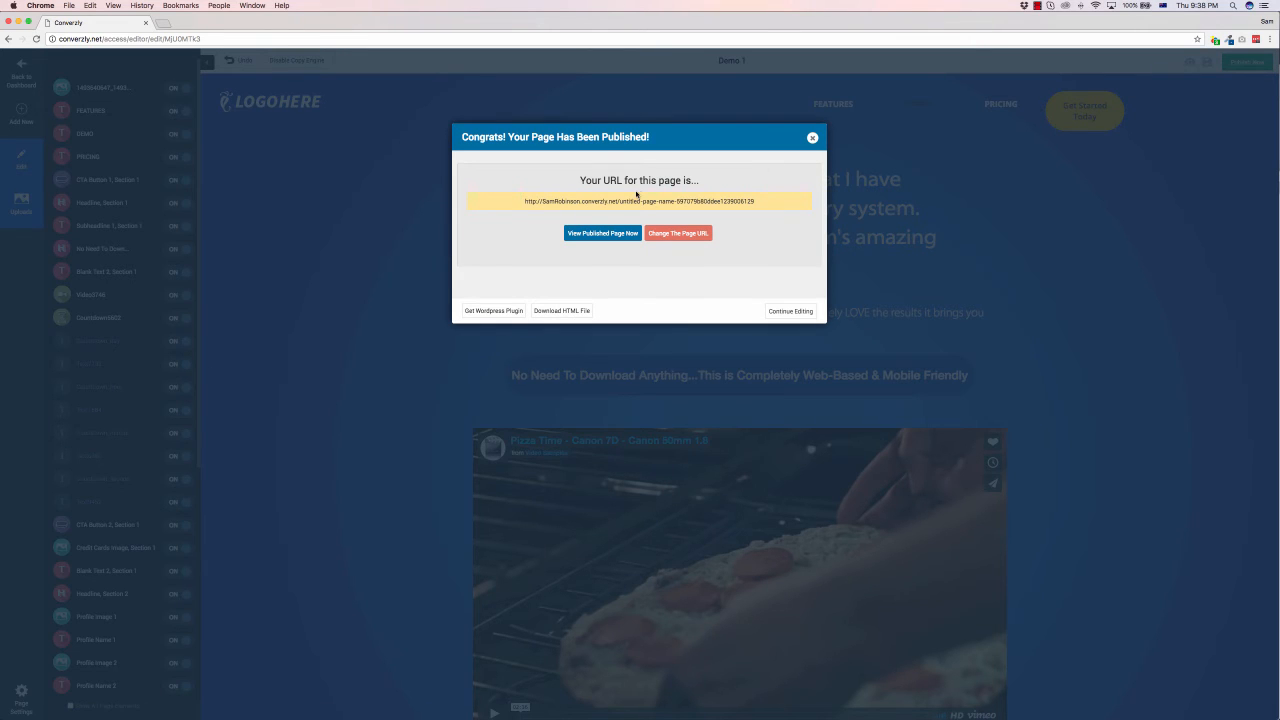
drag(526, 200, 766, 206)
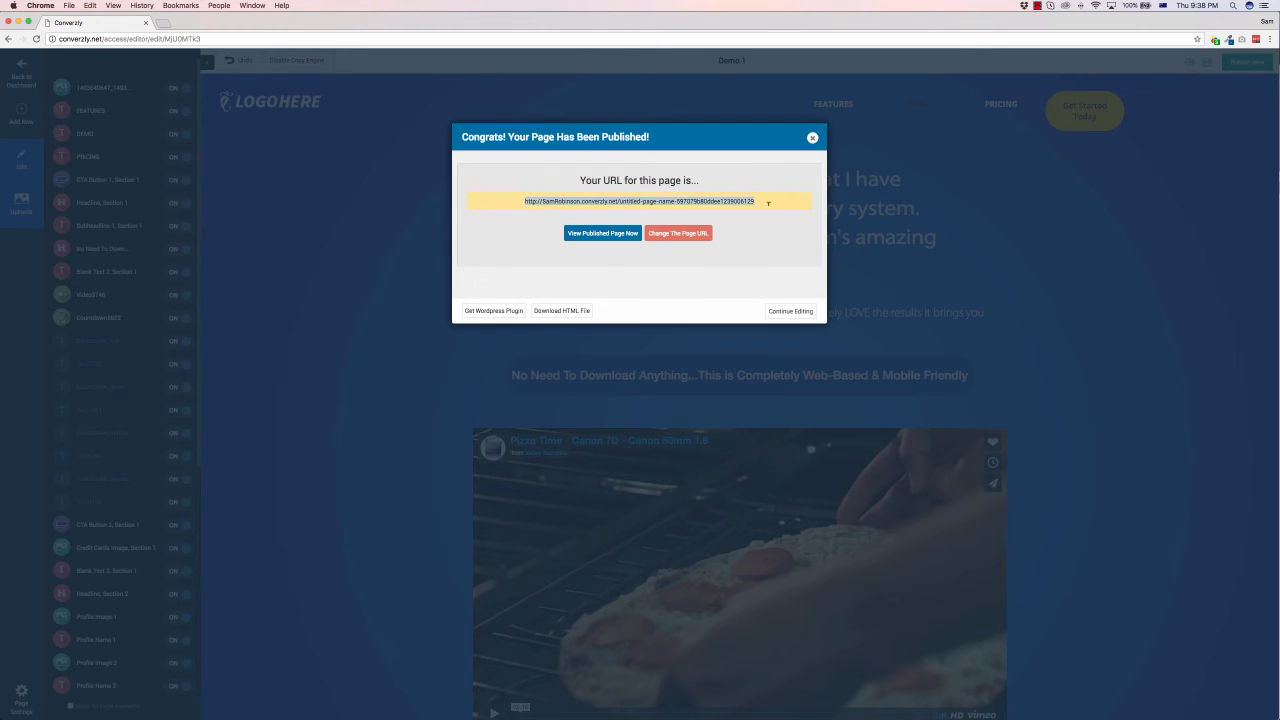